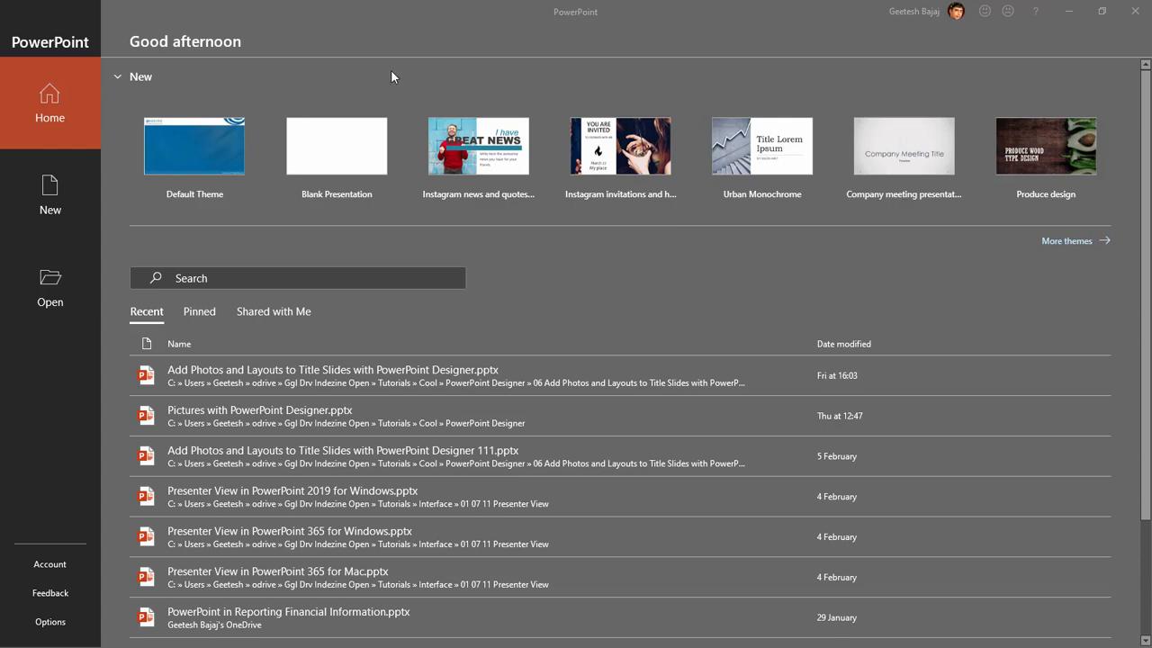
Create a blank presentation, browse the suggested designs, then close the Design Ideas pane.
left_click(336, 151)
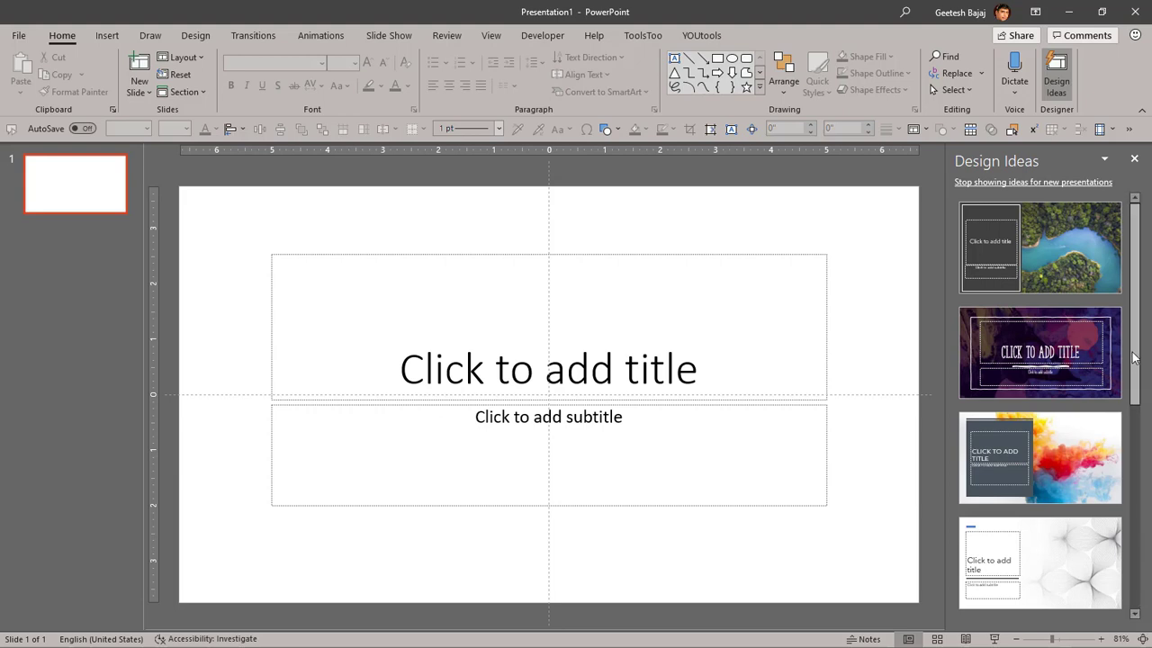
scroll(1136, 380, "down", 1)
left_click_drag(1137, 382, 1137, 387)
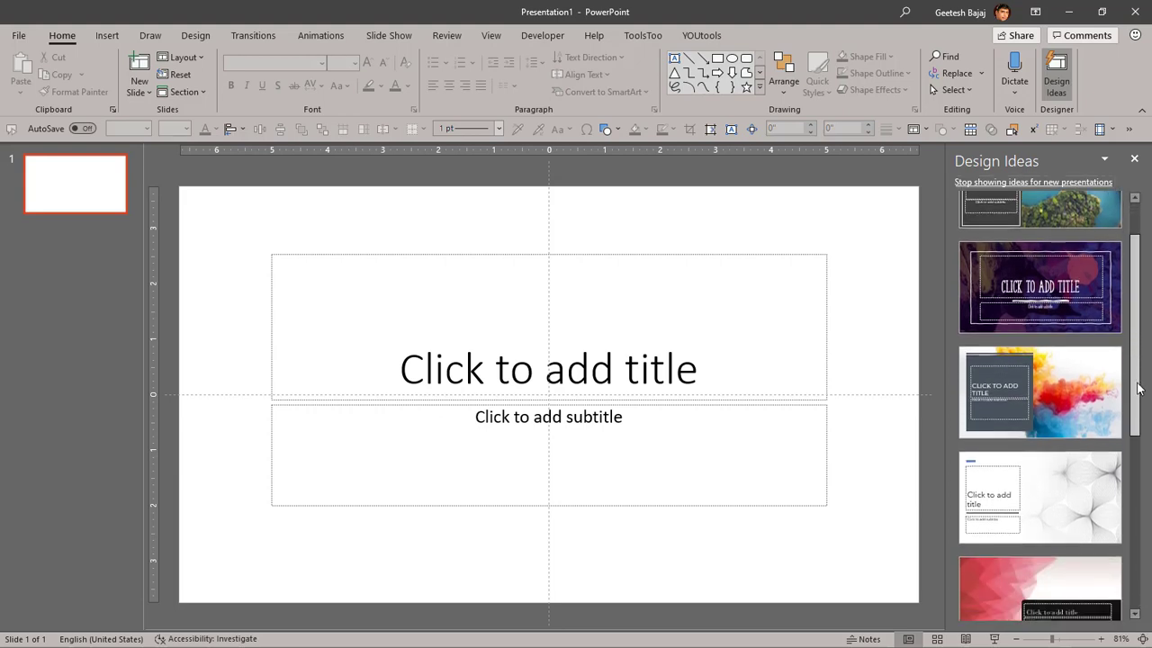
scroll(1136, 387, "up", 2)
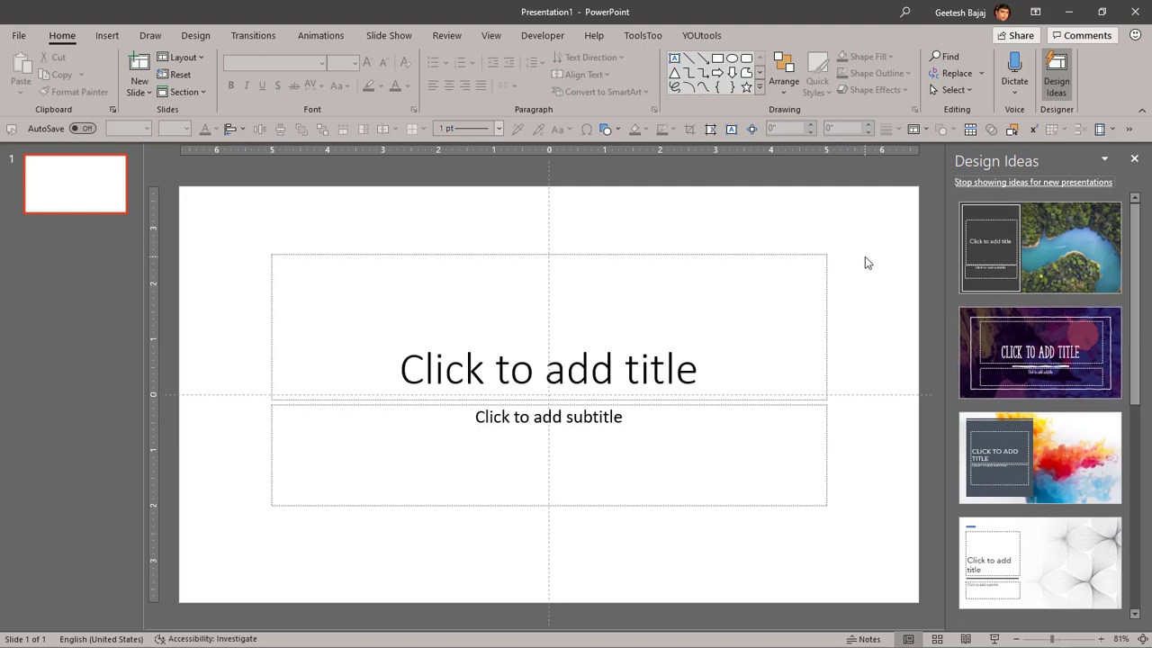
left_click(1133, 161)
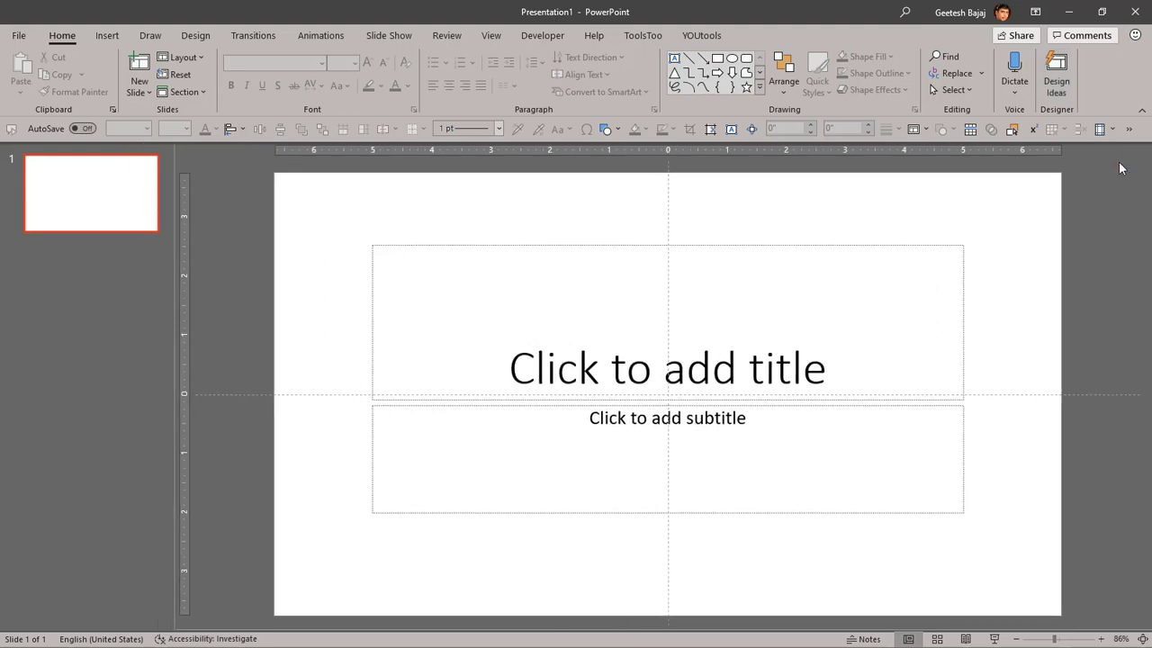
Title the slide 'Flowers from Nature', glance at the Design tab, then return to Home.
left_click(550, 355)
type("Flowers from Nature")
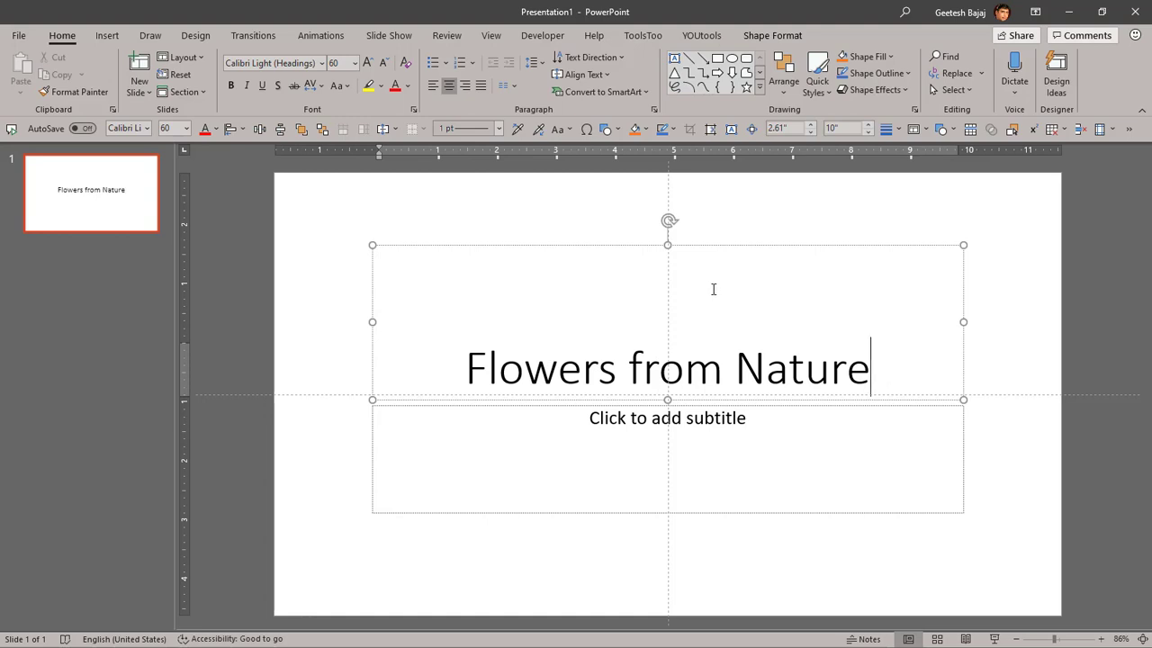
left_click(763, 225)
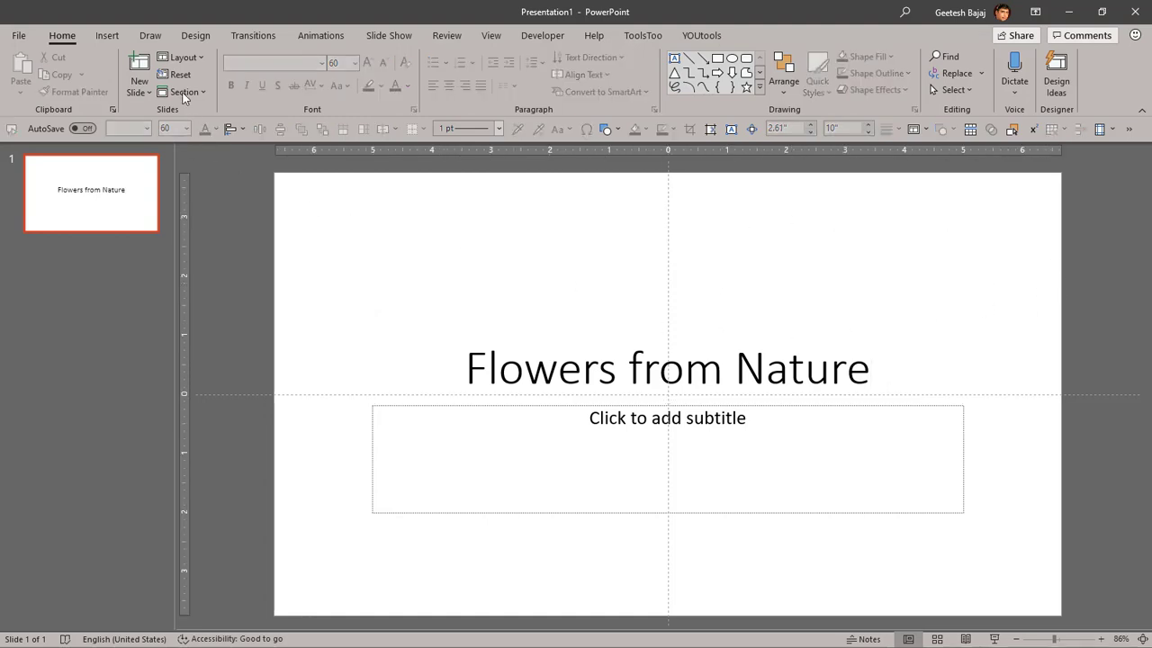
left_click(196, 36)
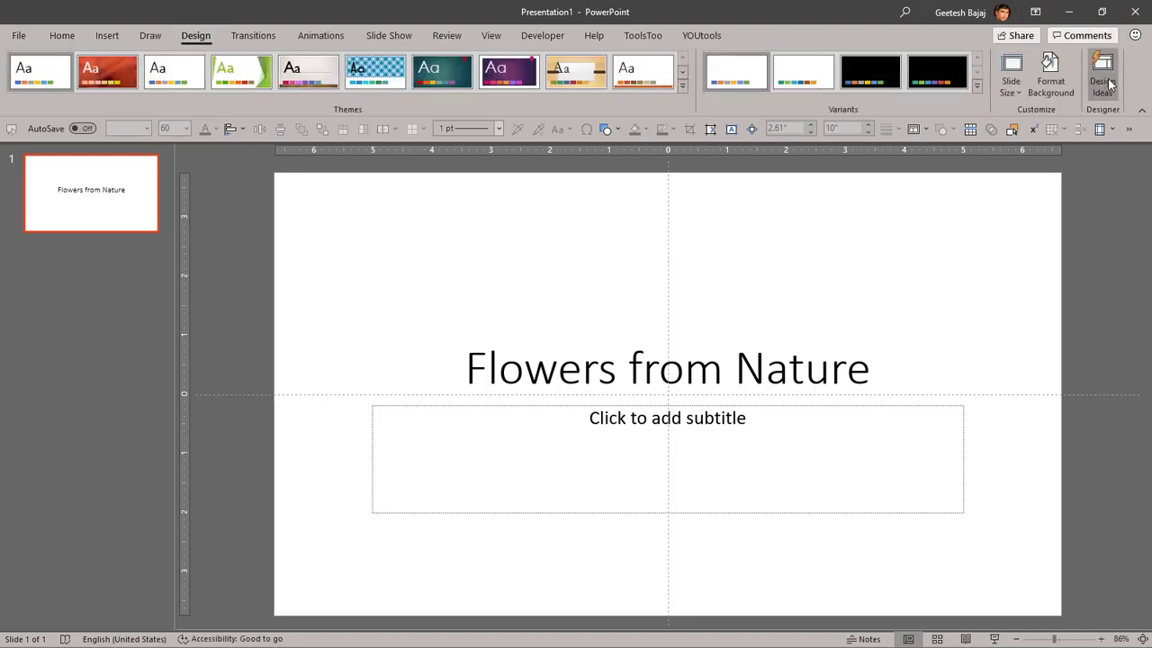
left_click(62, 36)
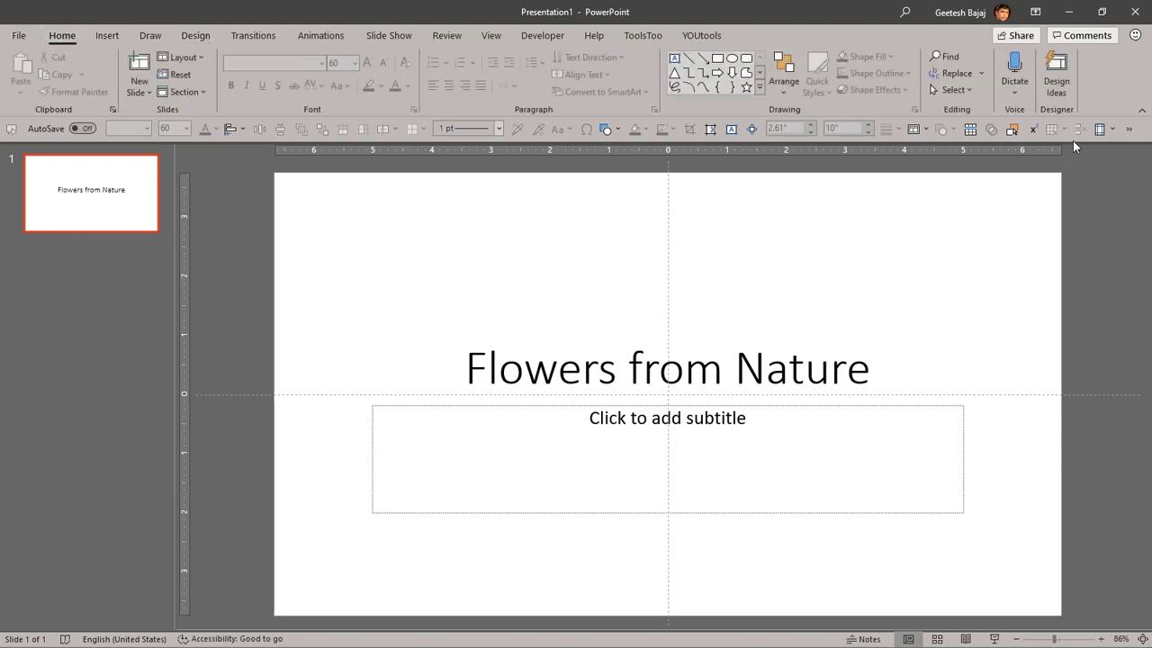
Try the yellow blossoms and succulents Design Ideas, then apply the pink flower bouquet layout.
left_click(1057, 76)
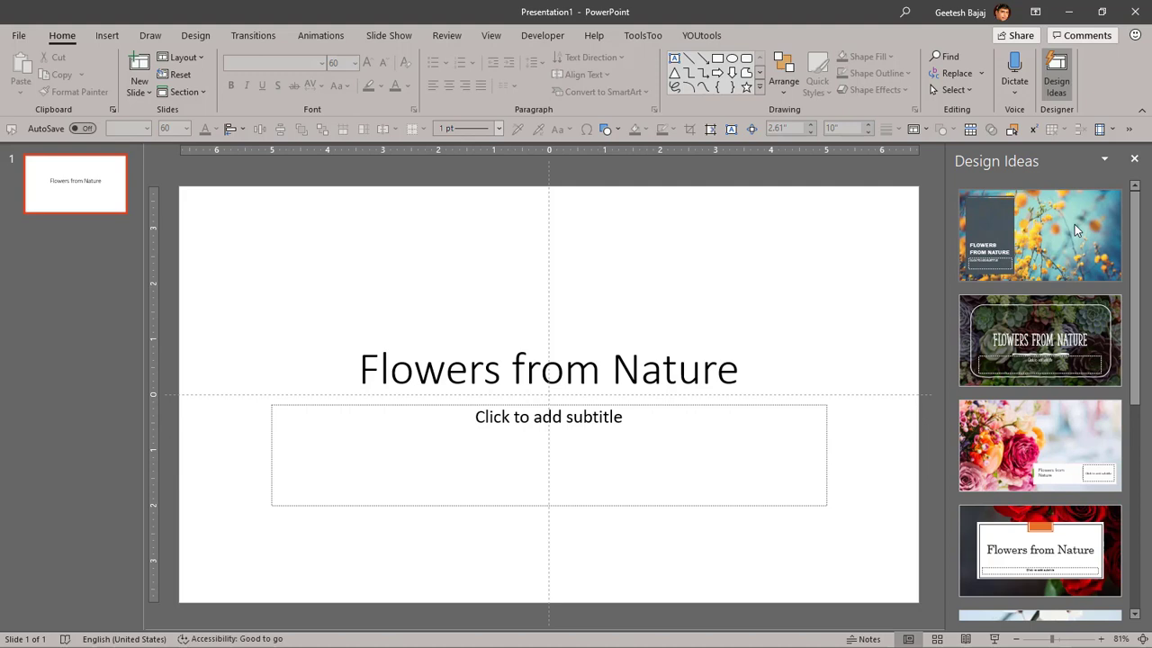
left_click_drag(1140, 364, 1145, 338)
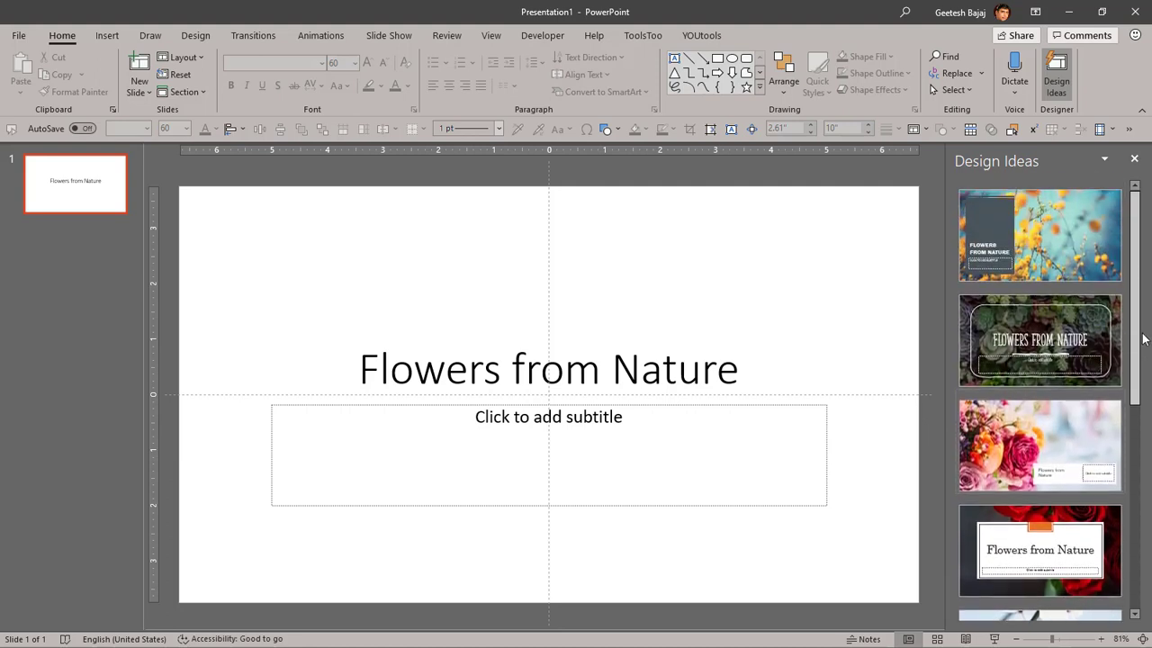
left_click(1068, 244)
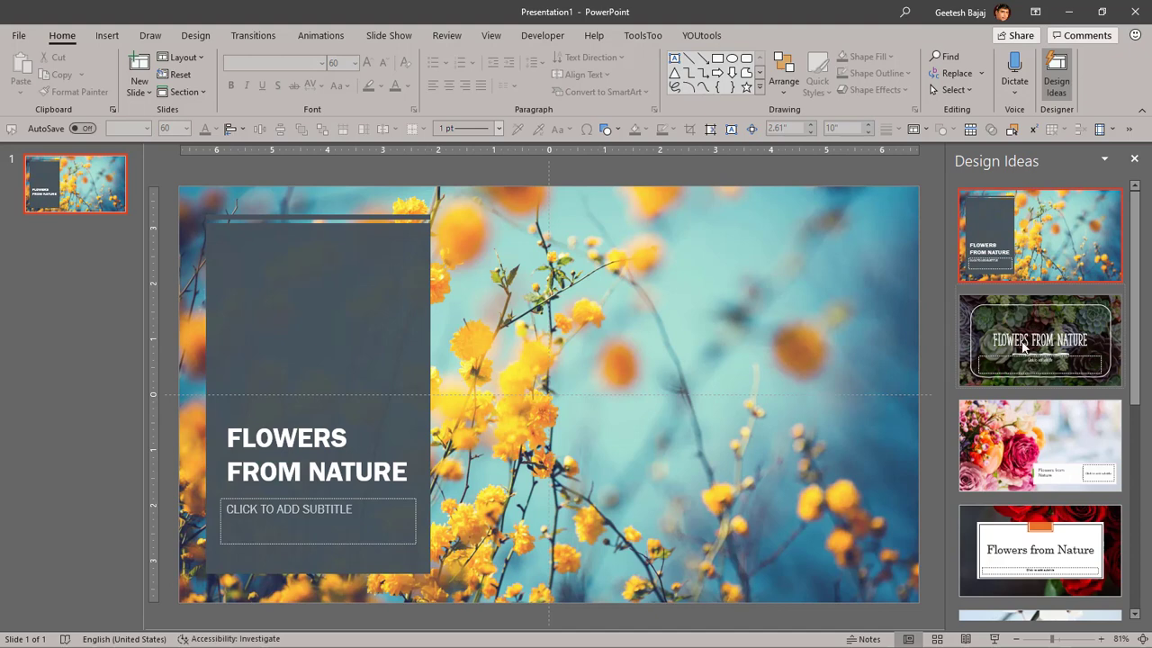
left_click(1014, 368)
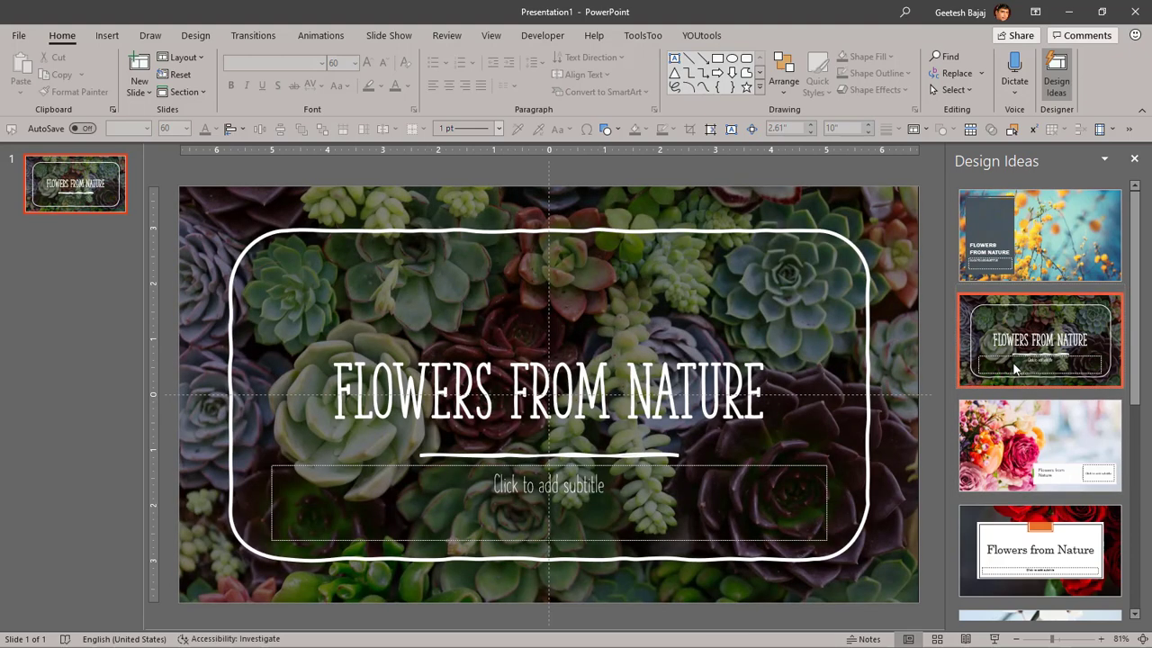
left_click(1001, 436)
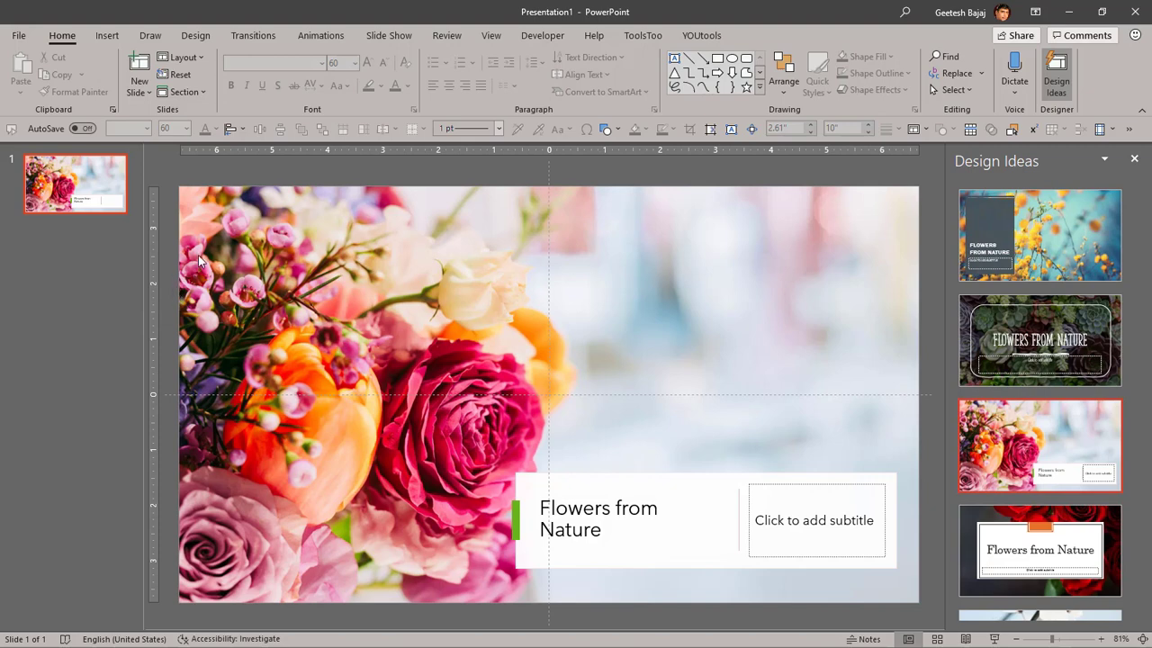
Drag the bouquet photo, undo the move, and reselect the photo.
left_click(250, 254)
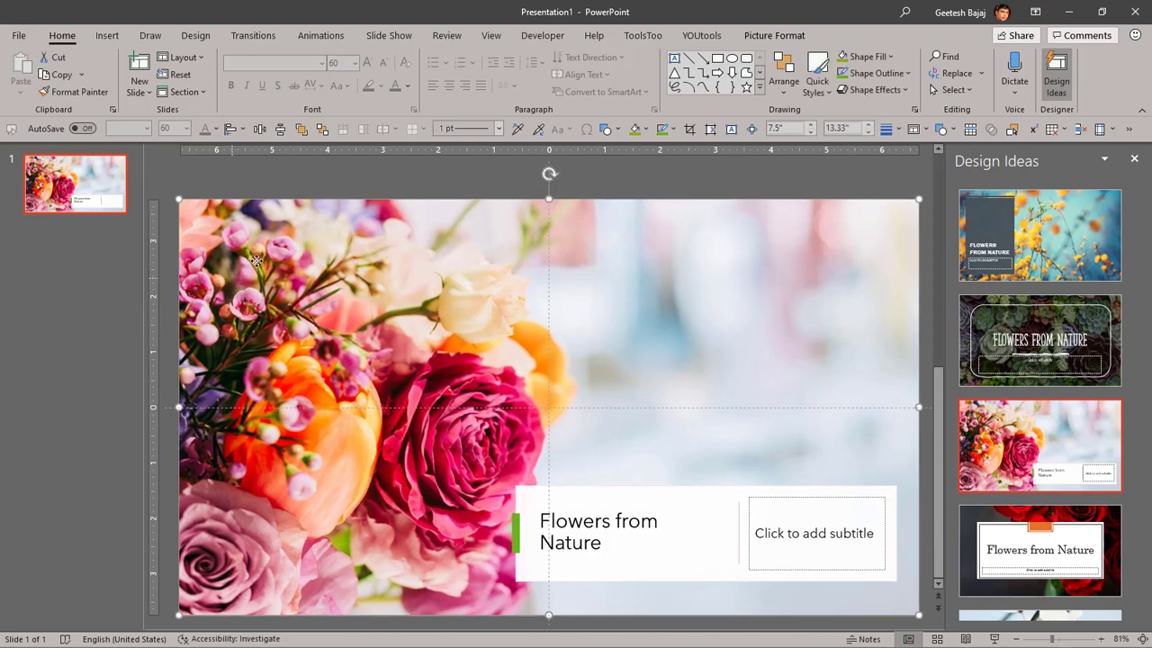
left_click_drag(250, 254, 326, 234)
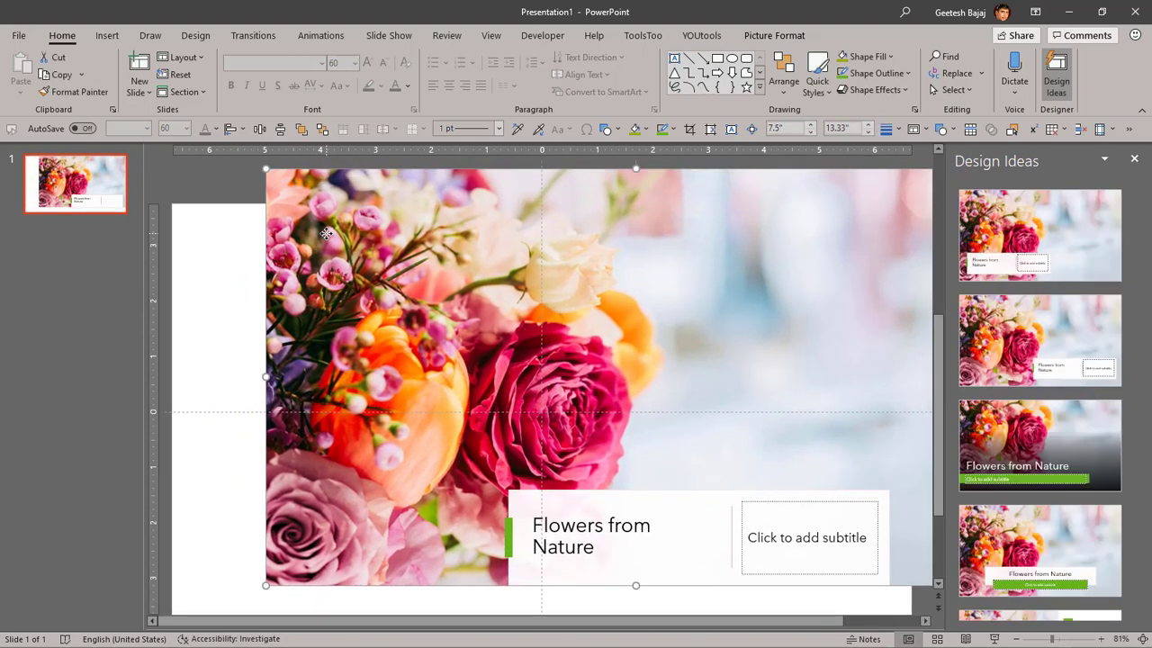
key("ctrl+z")
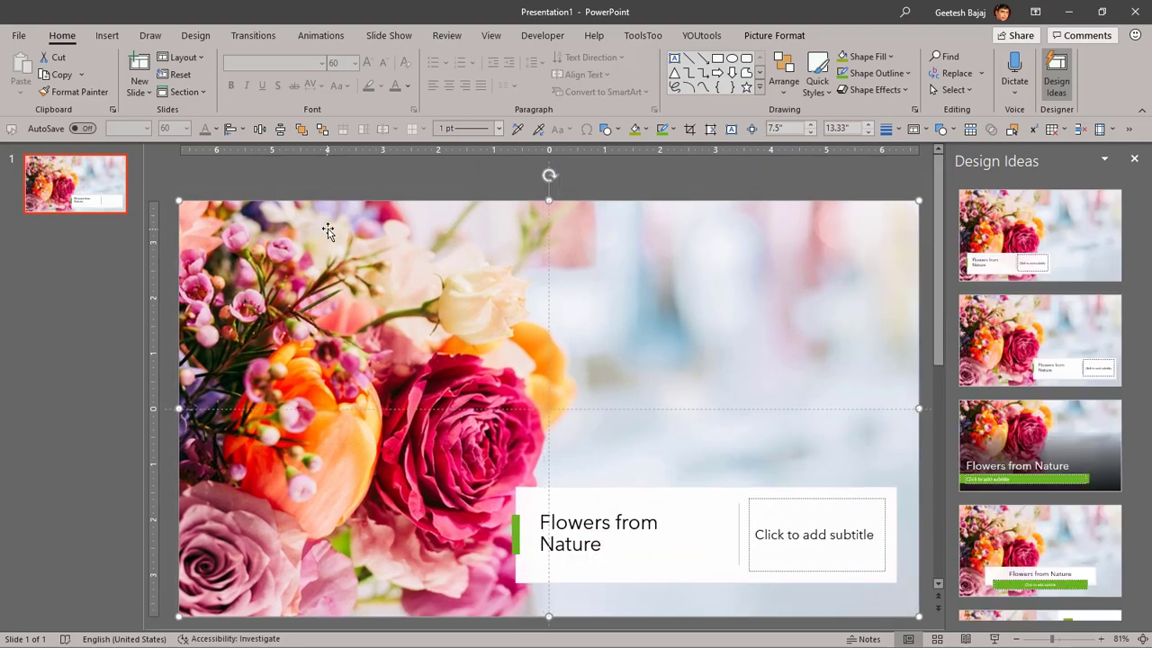
left_click(362, 174)
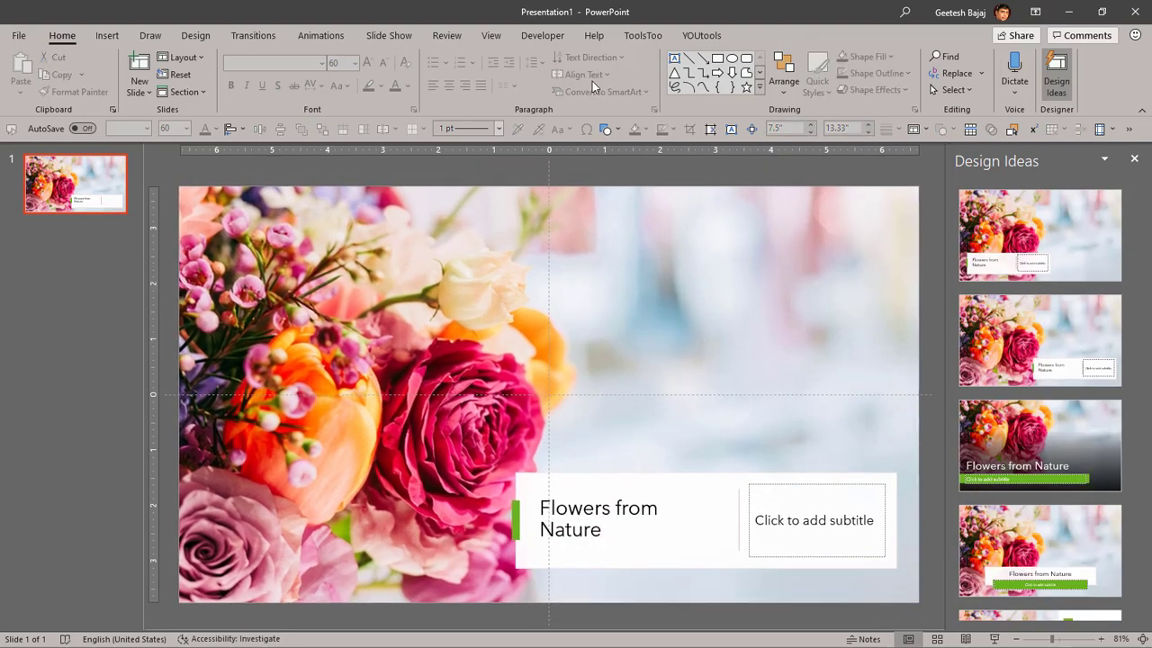
left_click(470, 211)
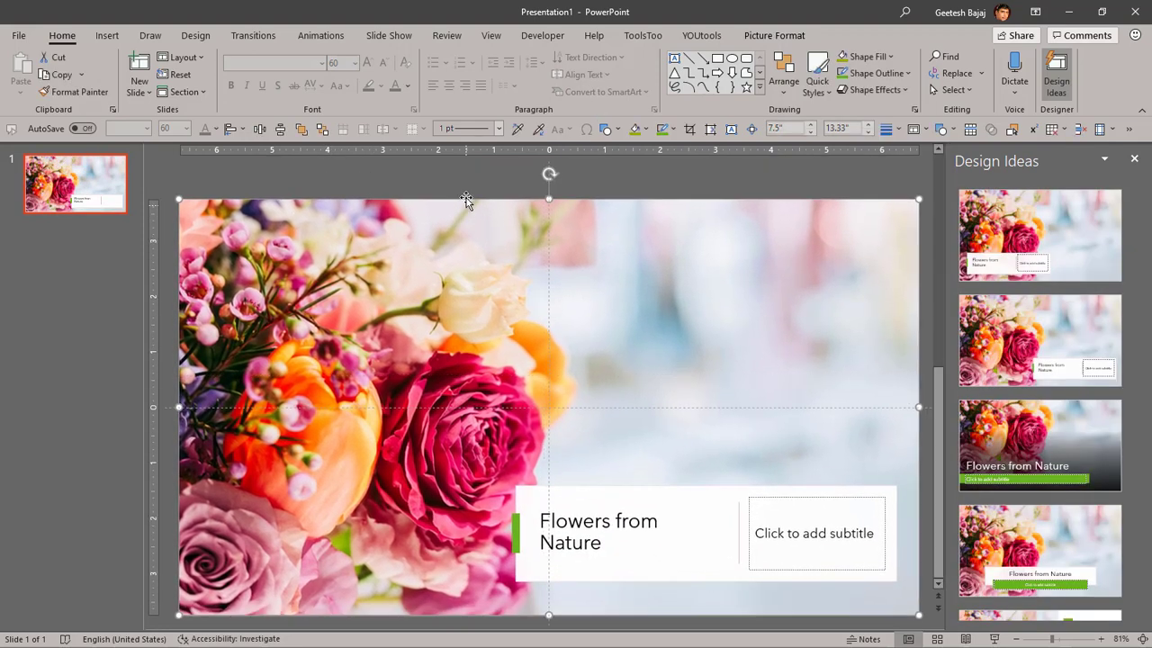
Preview the Picture Format Color and Artistic Effects options without applying any.
left_click(774, 36)
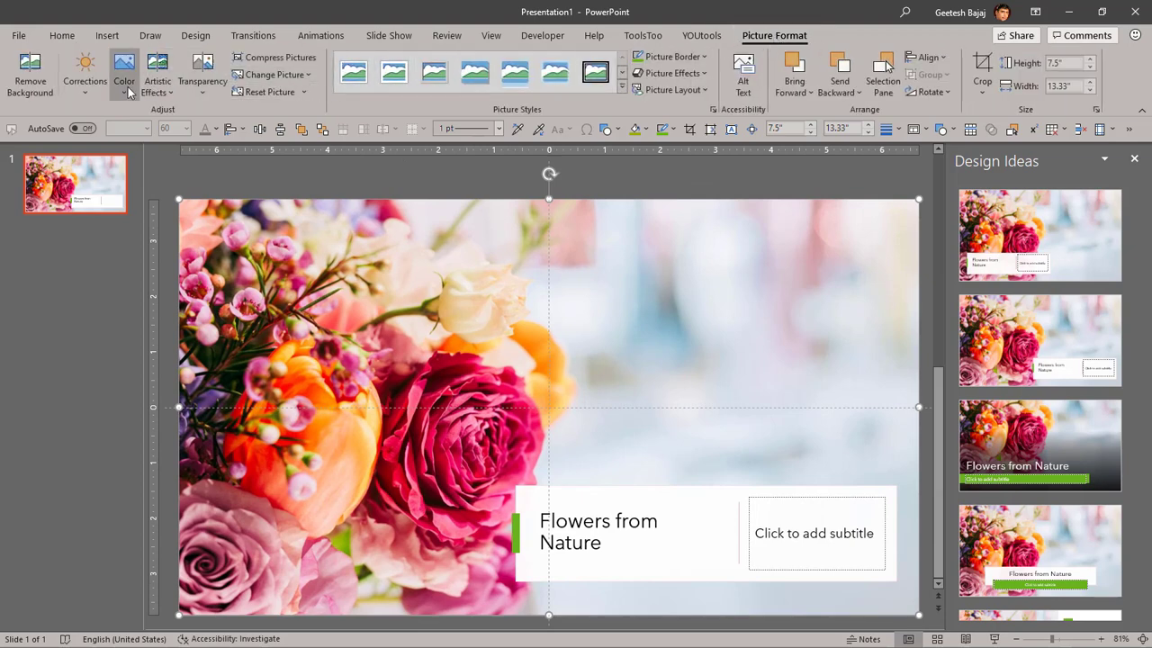
left_click(123, 93)
left_click(160, 90)
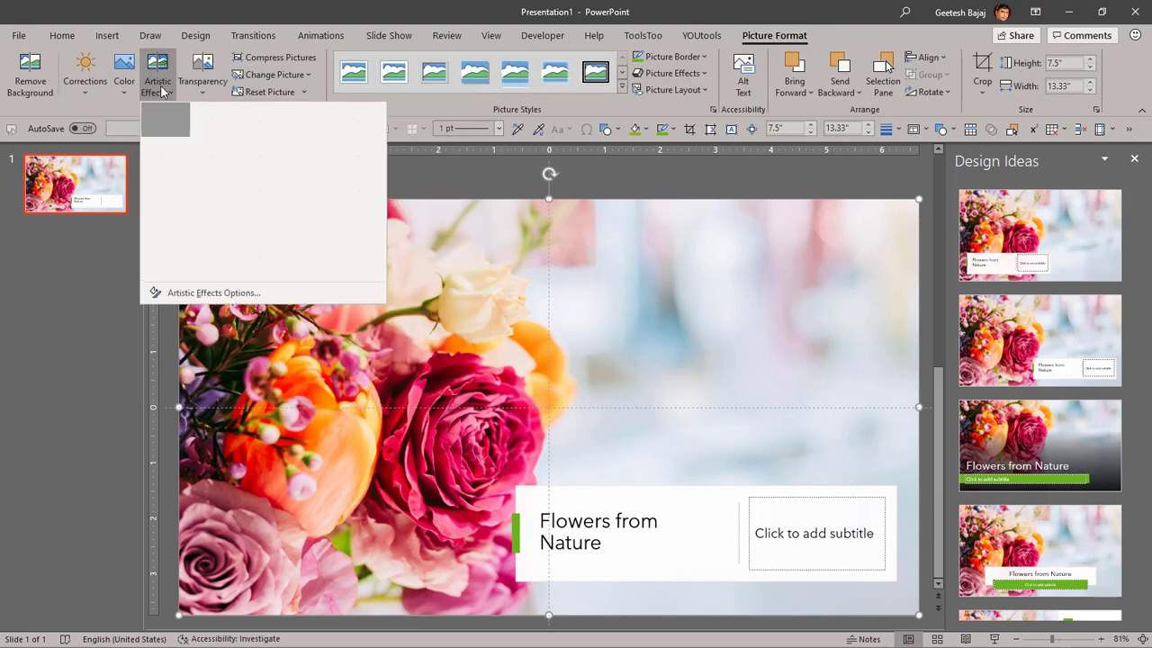
left_click(195, 11)
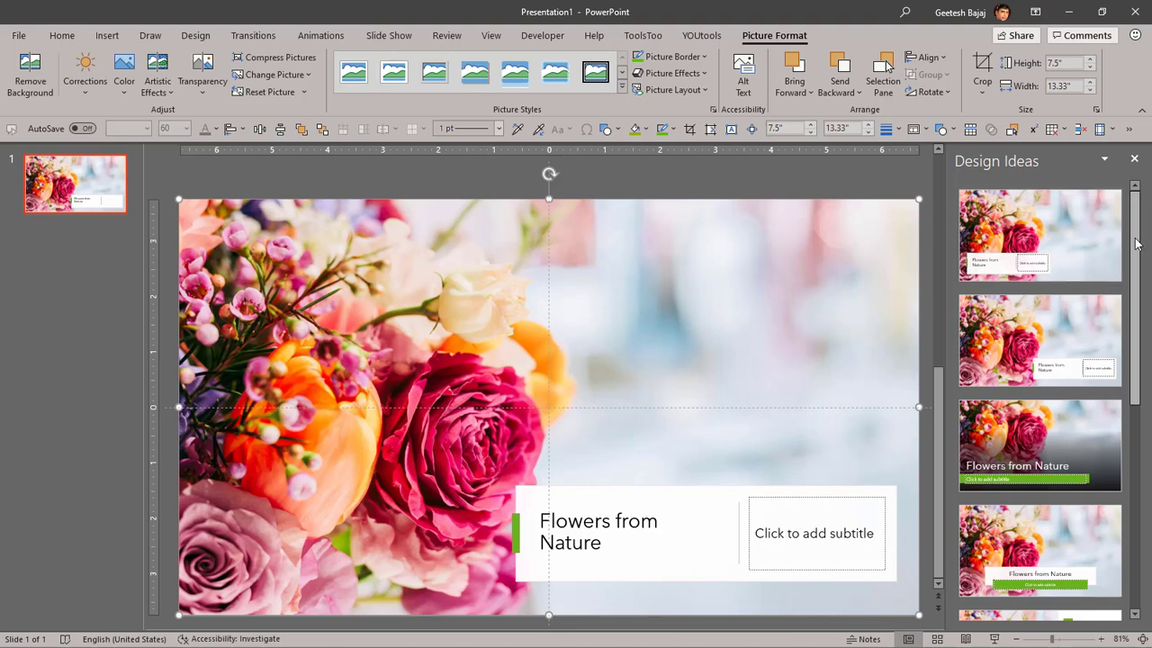
Apply the Design Idea with centred title, green subtitle bar and flower photo below.
scroll(1135, 242, "down", 1)
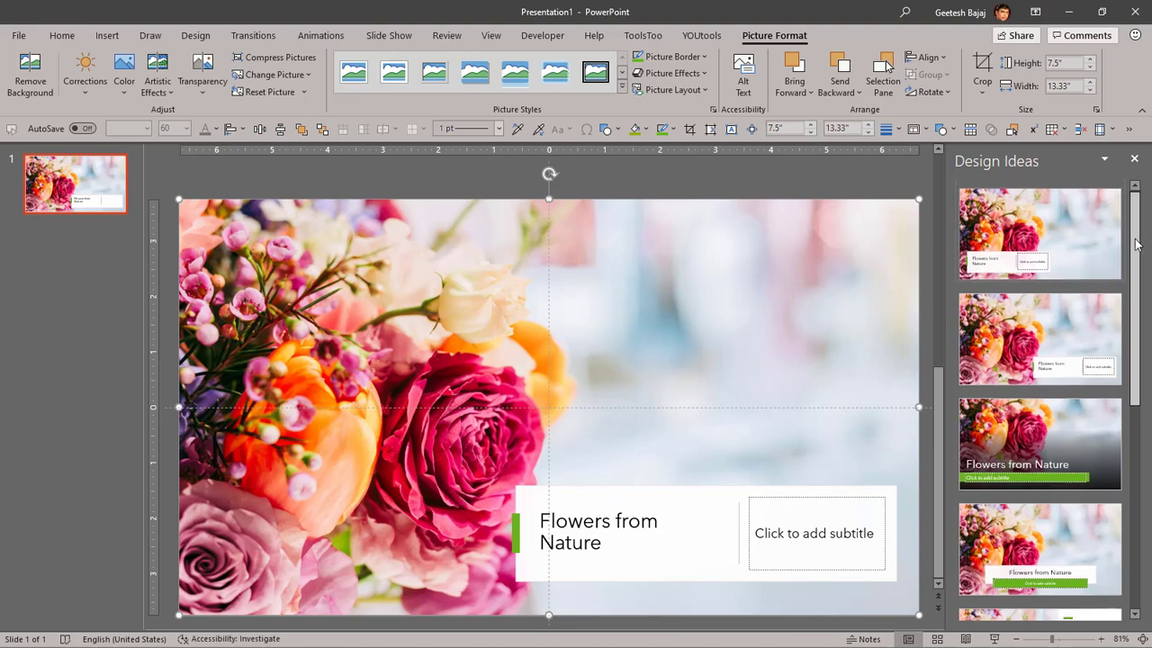
left_click_drag(1135, 243, 1141, 366)
scroll(1071, 409, "down", 3)
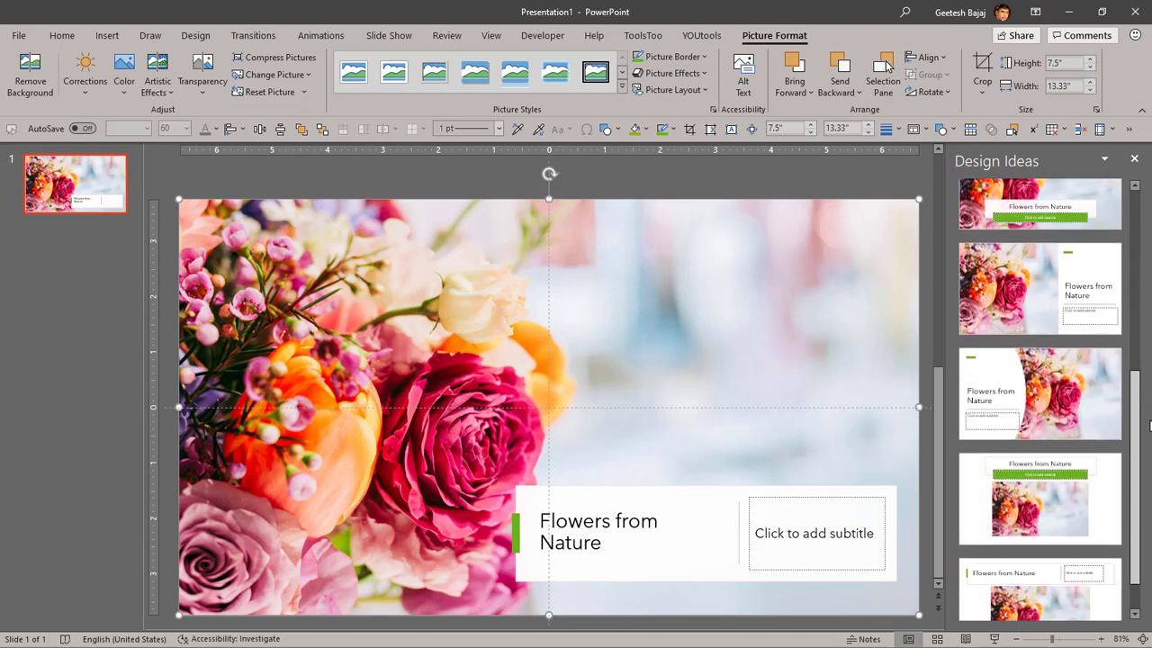
left_click(1071, 409)
scroll(1071, 410, "down", 1)
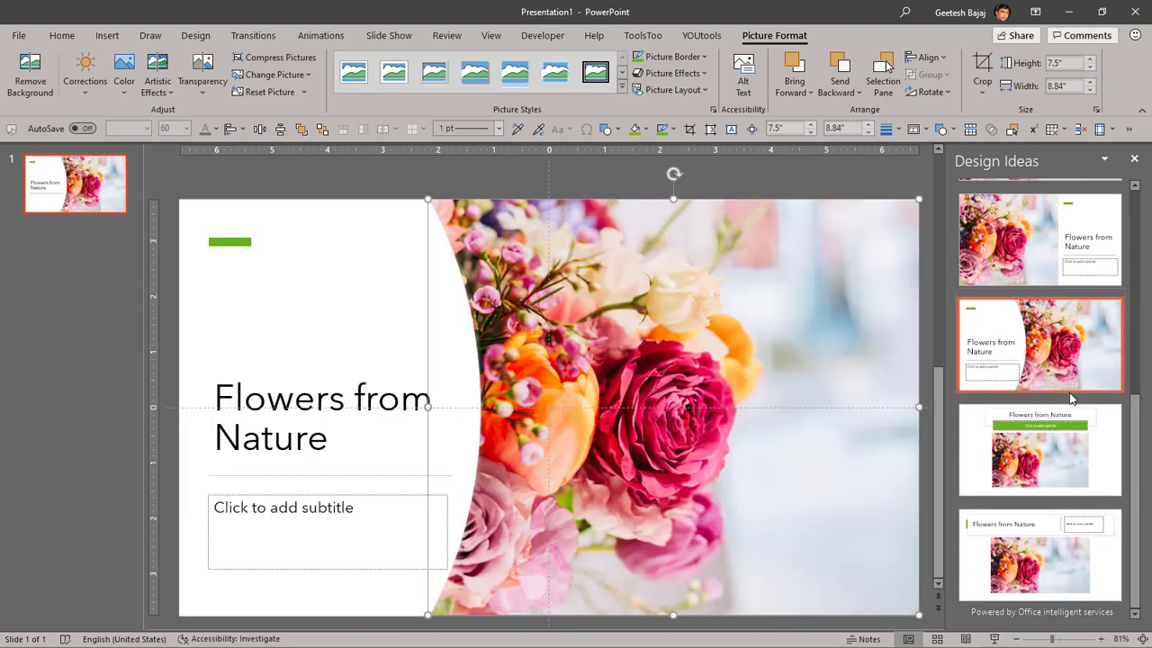
left_click(1042, 454)
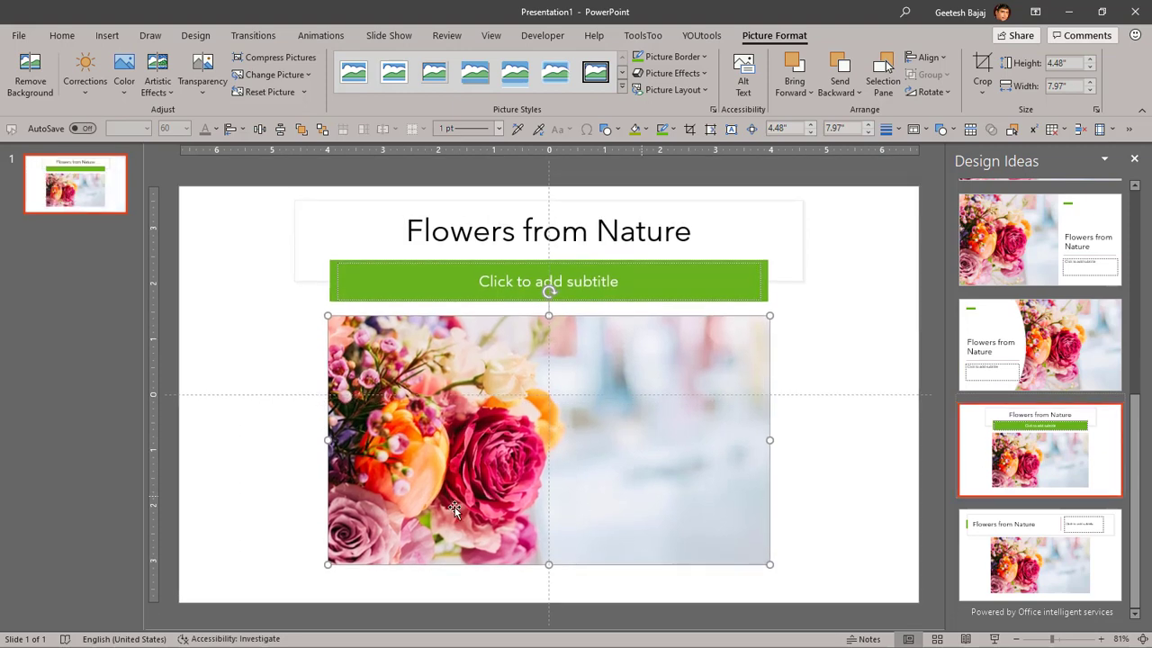
left_click(827, 365)
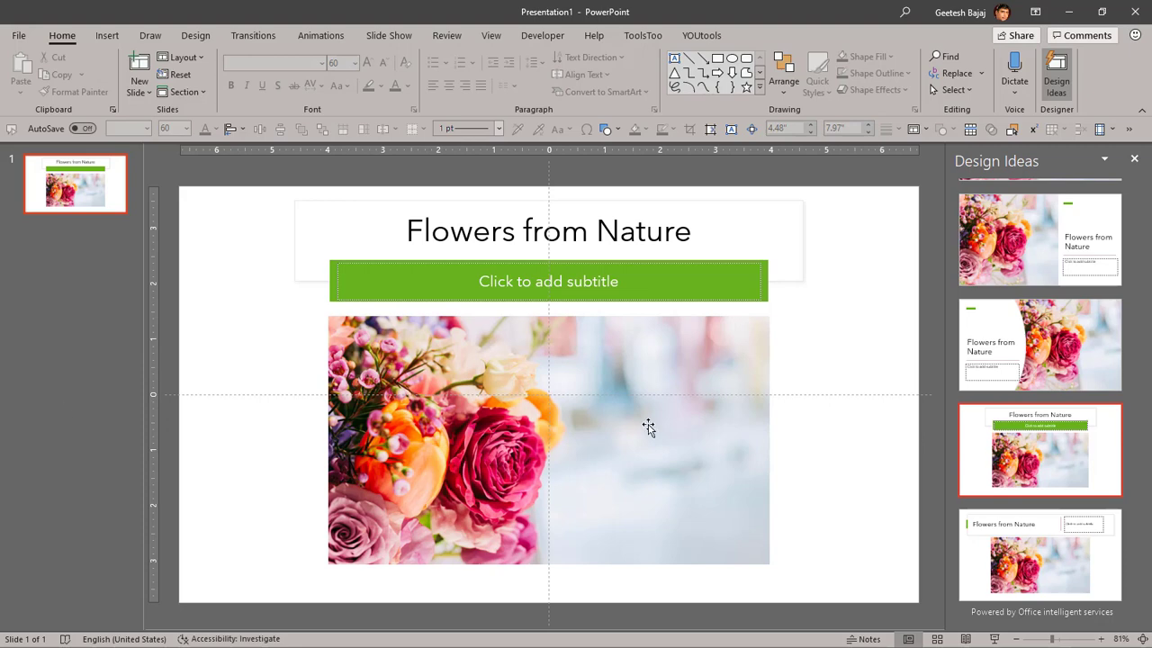
Go to the File start screen showing recent files.
scroll(1077, 423, "up", 1)
scroll(1077, 423, "up", 5)
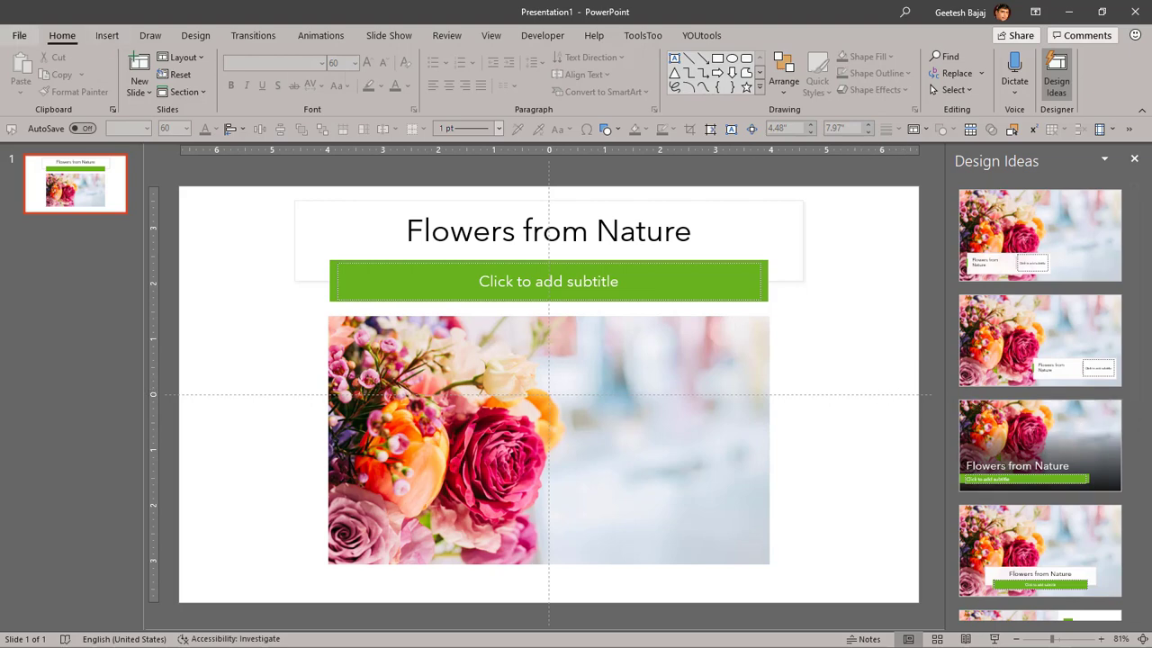
left_click(21, 37)
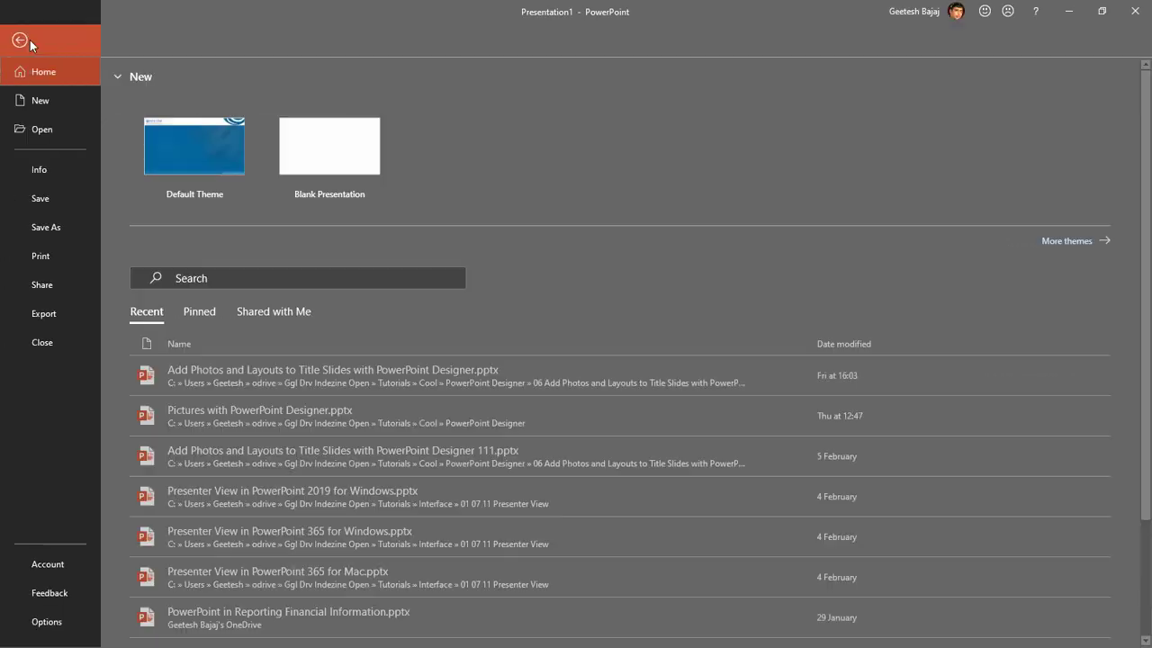
Open 'Add Photos and Layouts to Title Slides with PowerPoint Designer.pptx' and review its five slides.
left_click(254, 376)
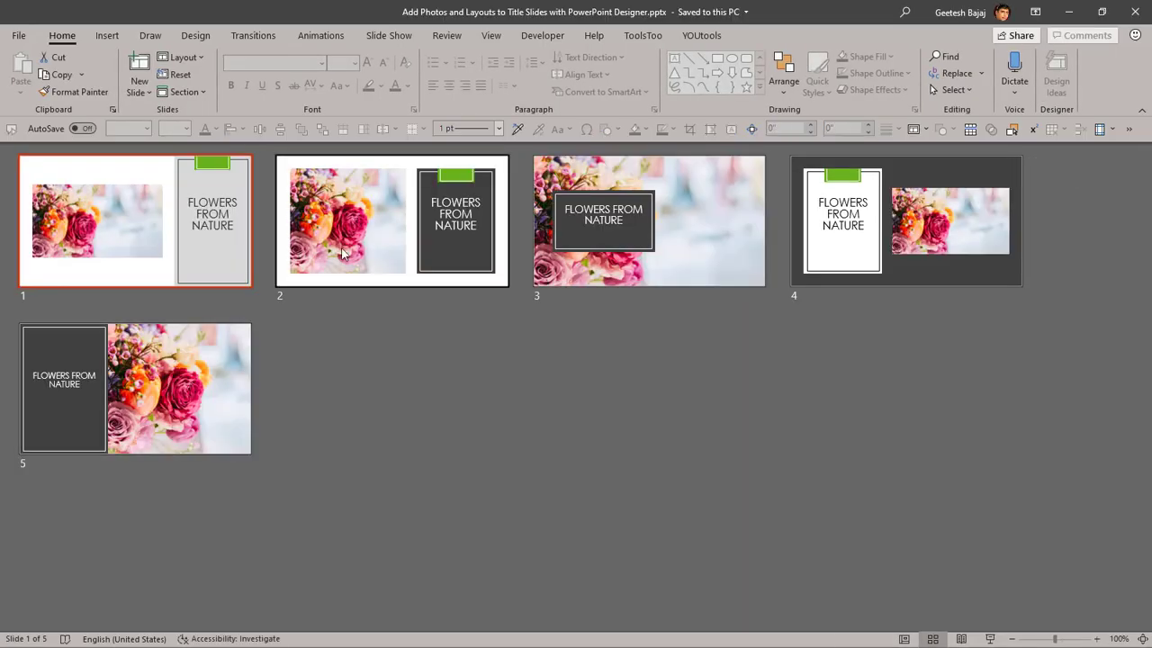
double_click(192, 244)
left_click(77, 280)
left_click(77, 342)
left_click(77, 422)
left_click(77, 461)
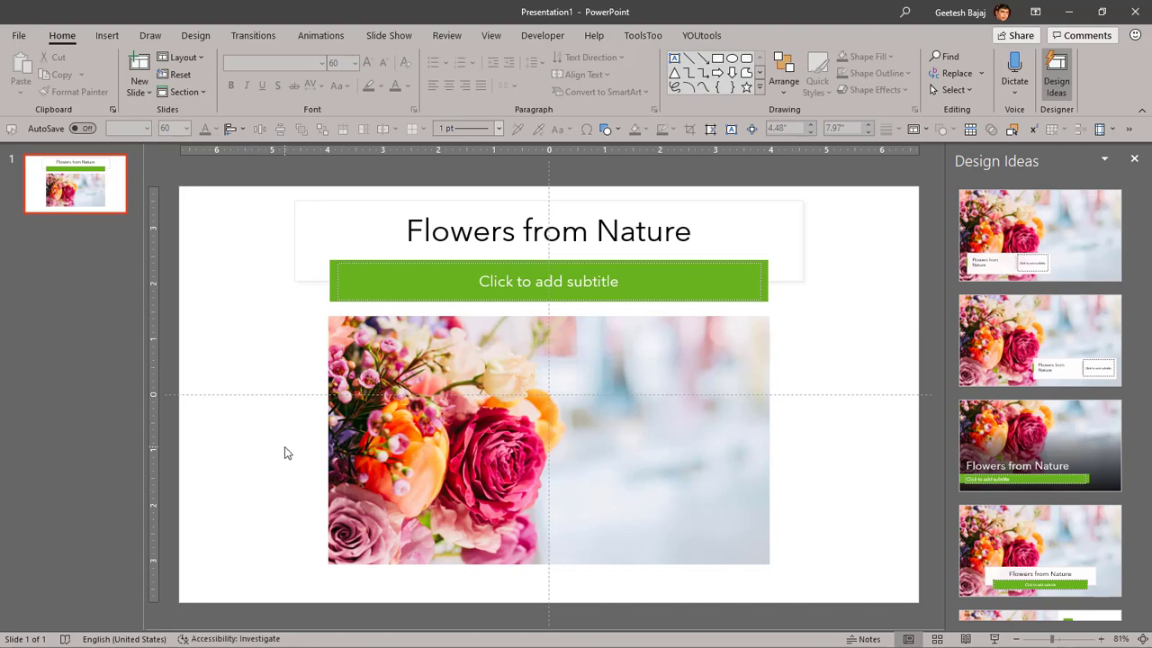
Add a Title Slide titled 'Banking and Finance' and bring up Design Ideas for it.
left_click(61, 200)
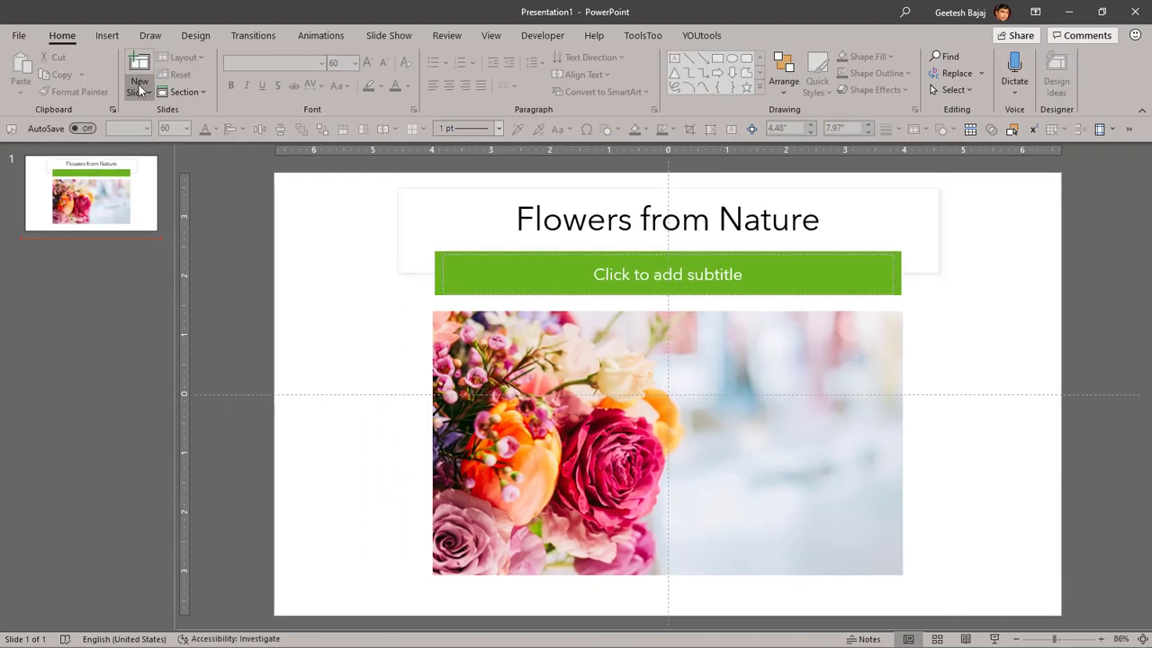
left_click(139, 85)
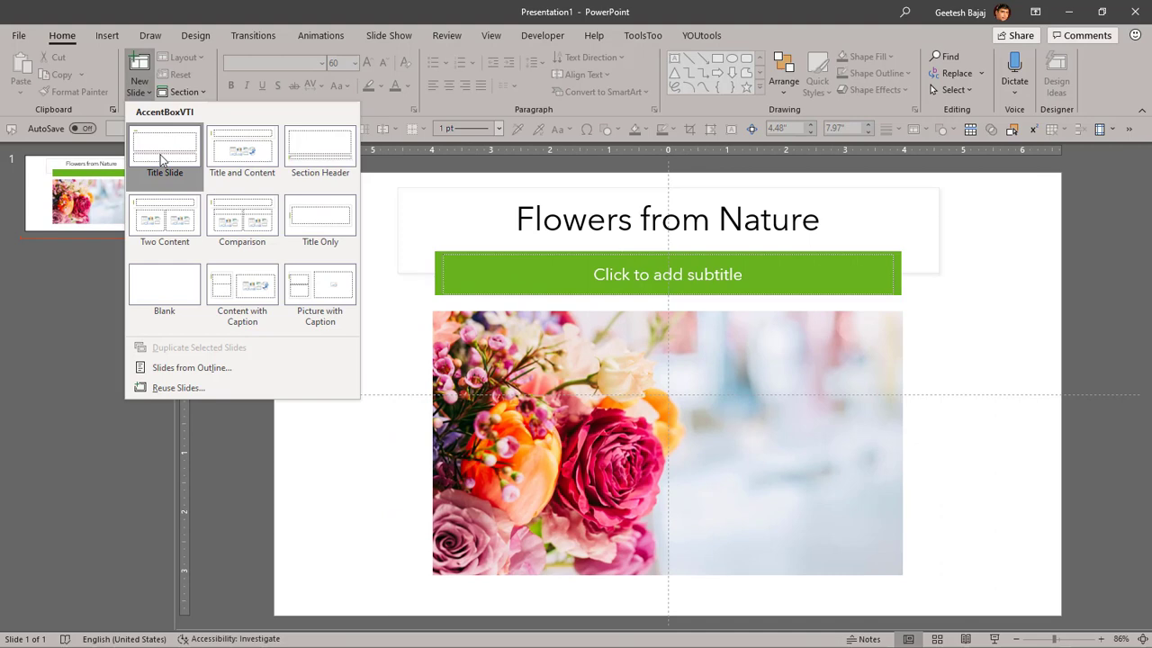
left_click(165, 147)
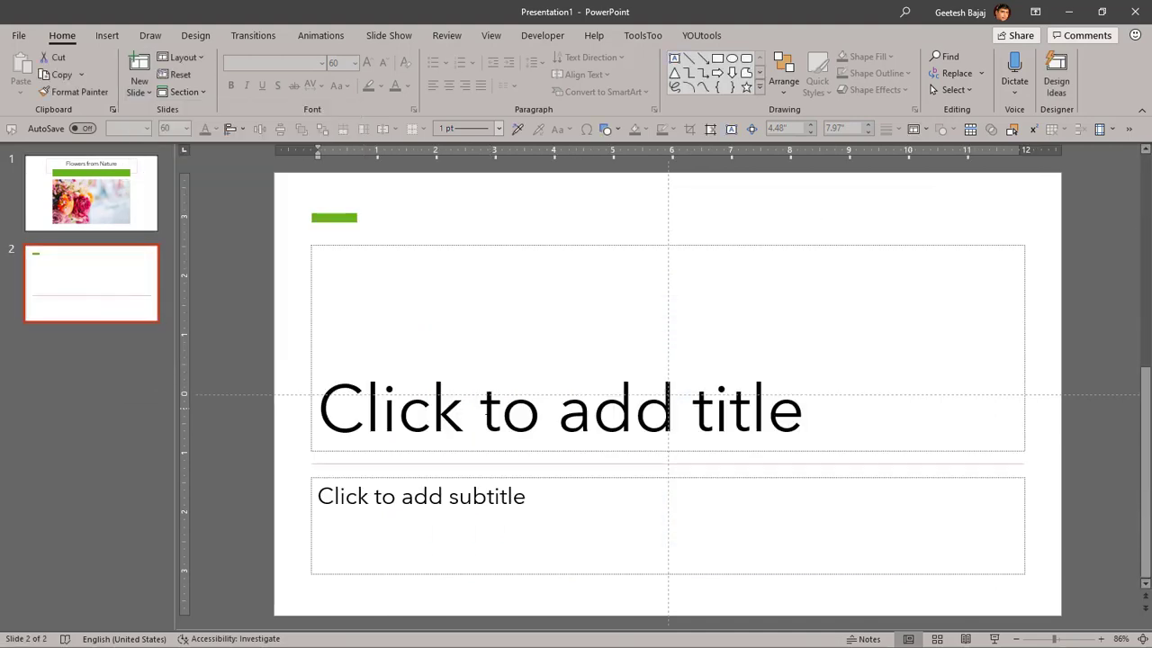
left_click(486, 407)
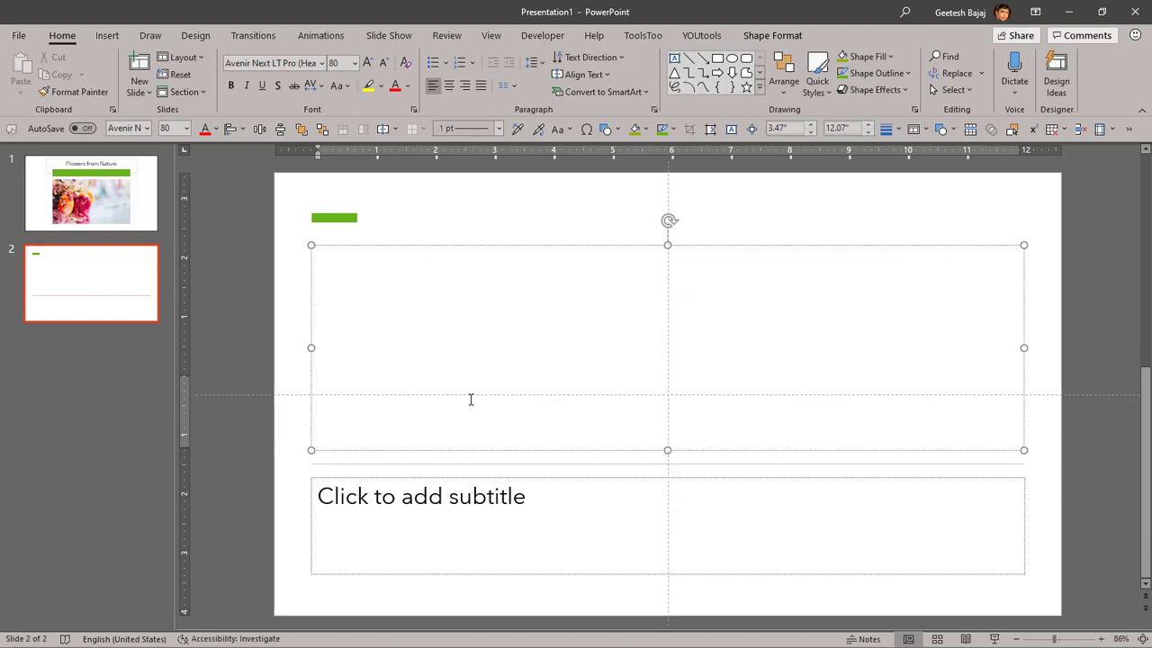
type("Bank")
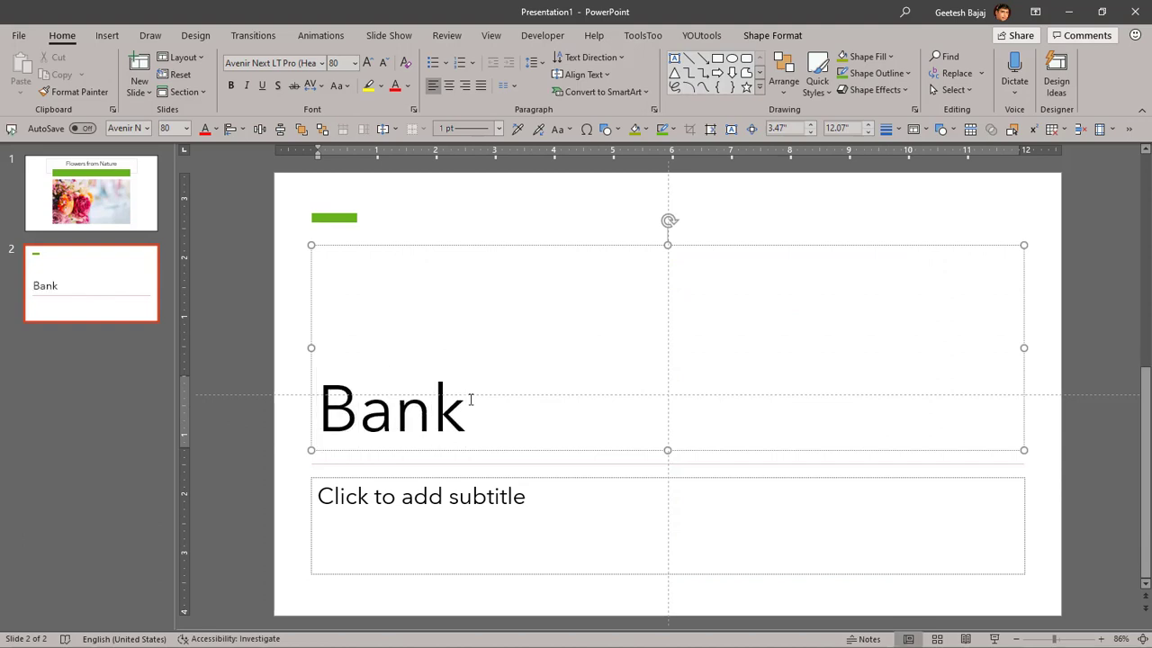
type("ing and ")
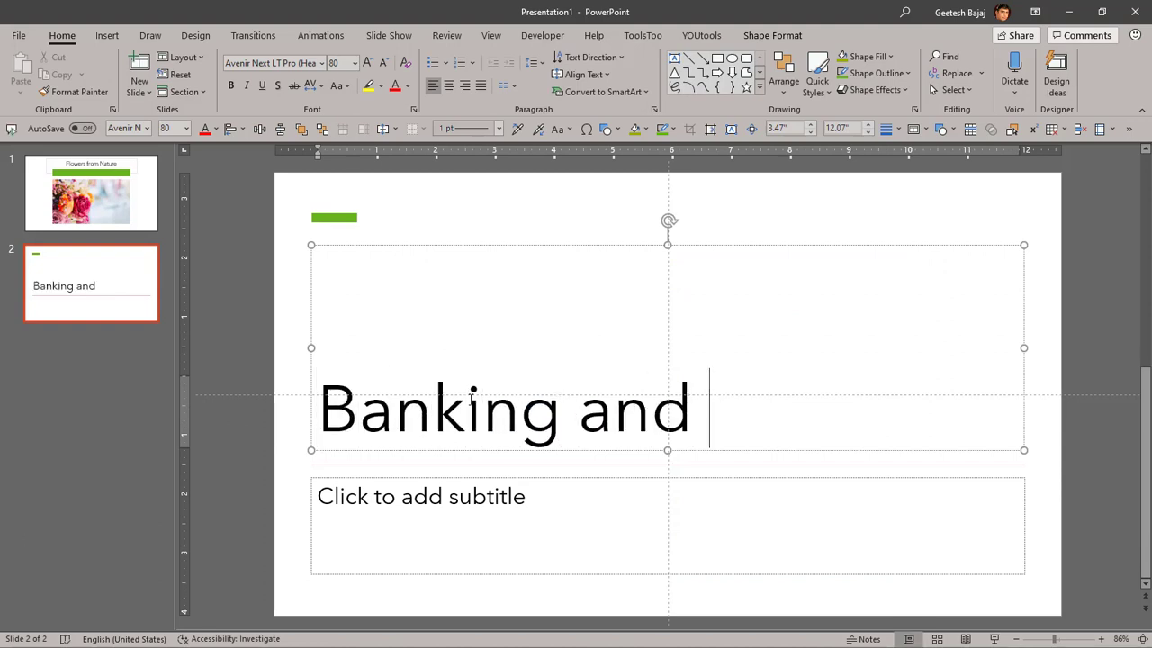
type("Finance")
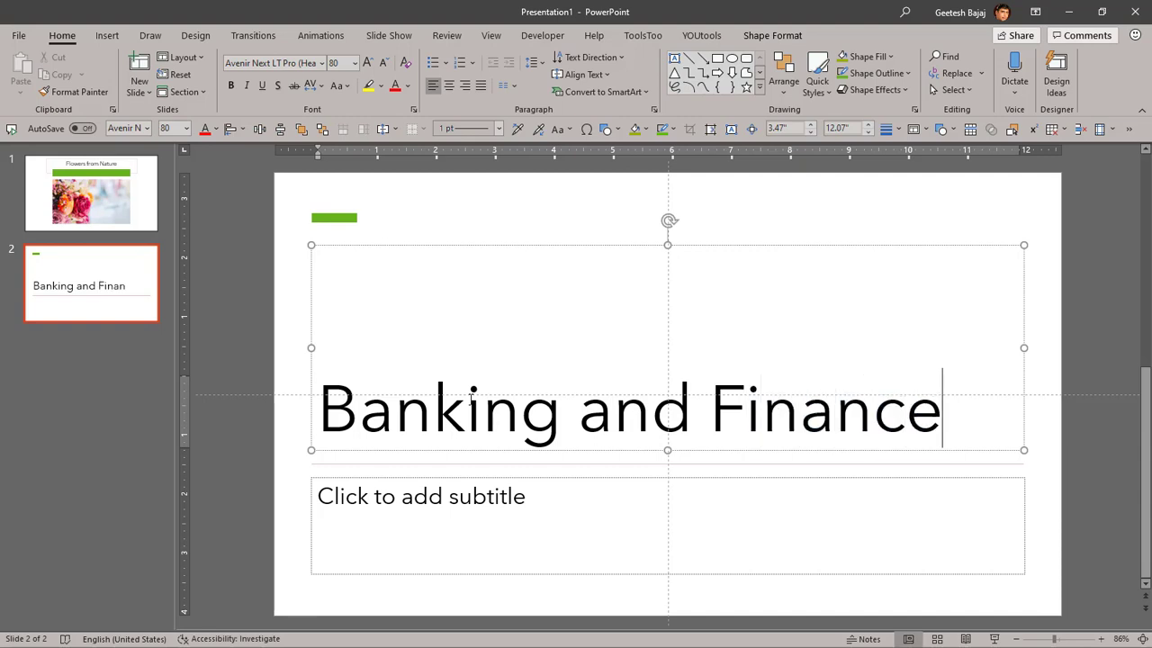
left_click(1065, 83)
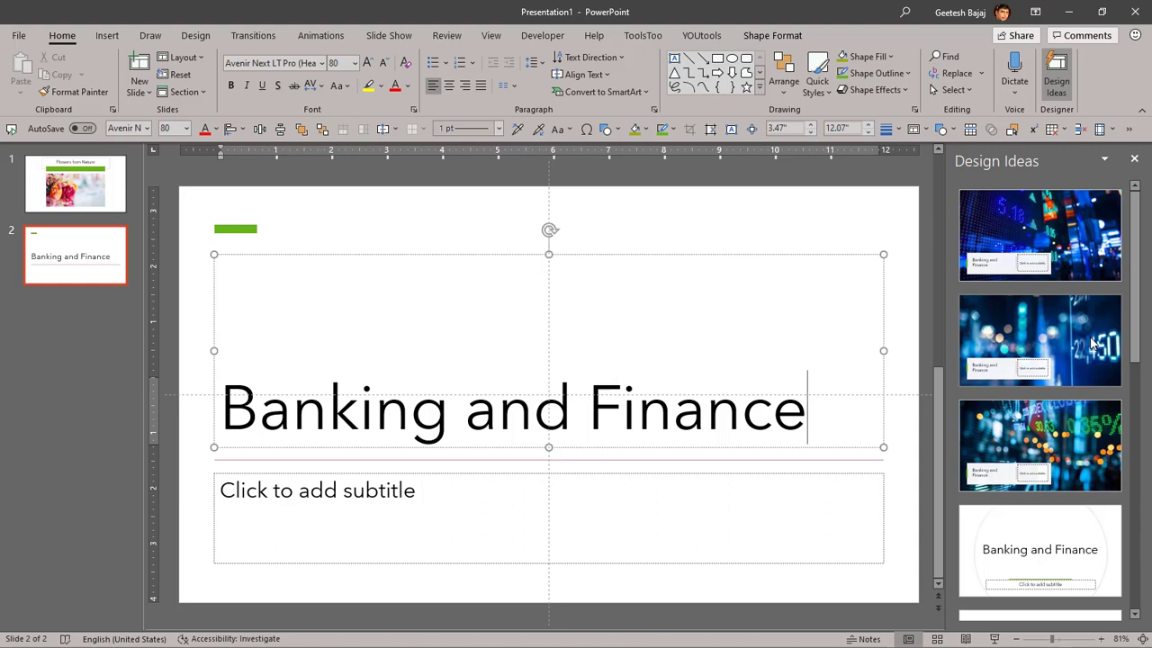
Try three stock-ticker photo designs, keep the green ticker one, and close Design Ideas.
left_click_drag(1141, 280, 1135, 247)
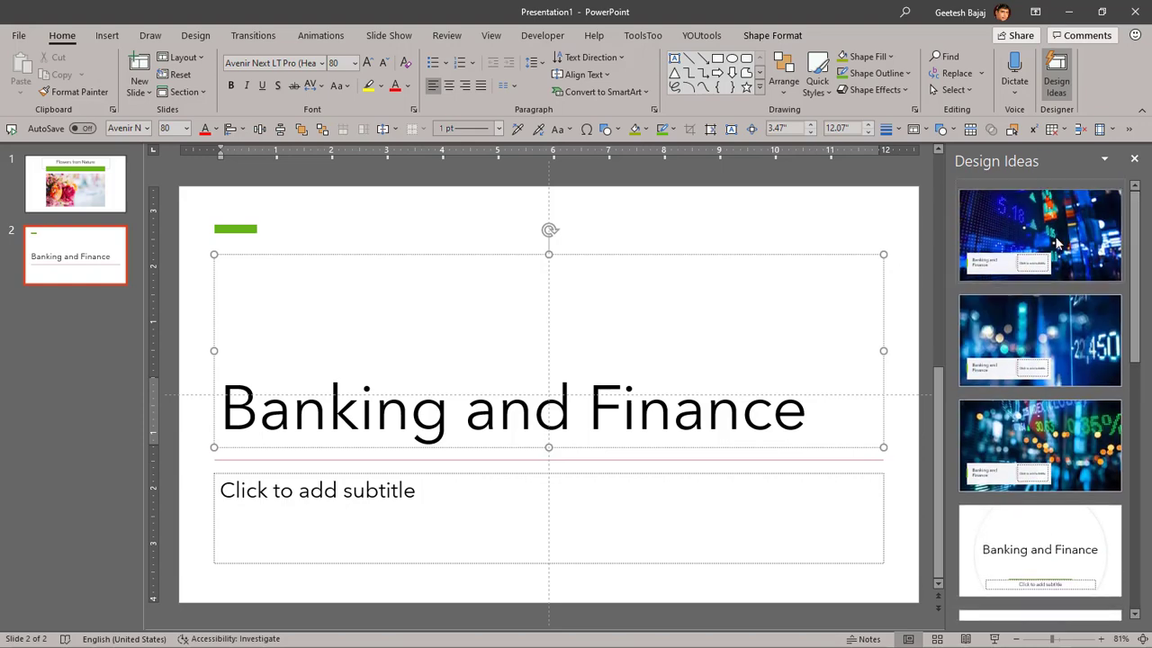
left_click(1057, 250)
left_click(1069, 348)
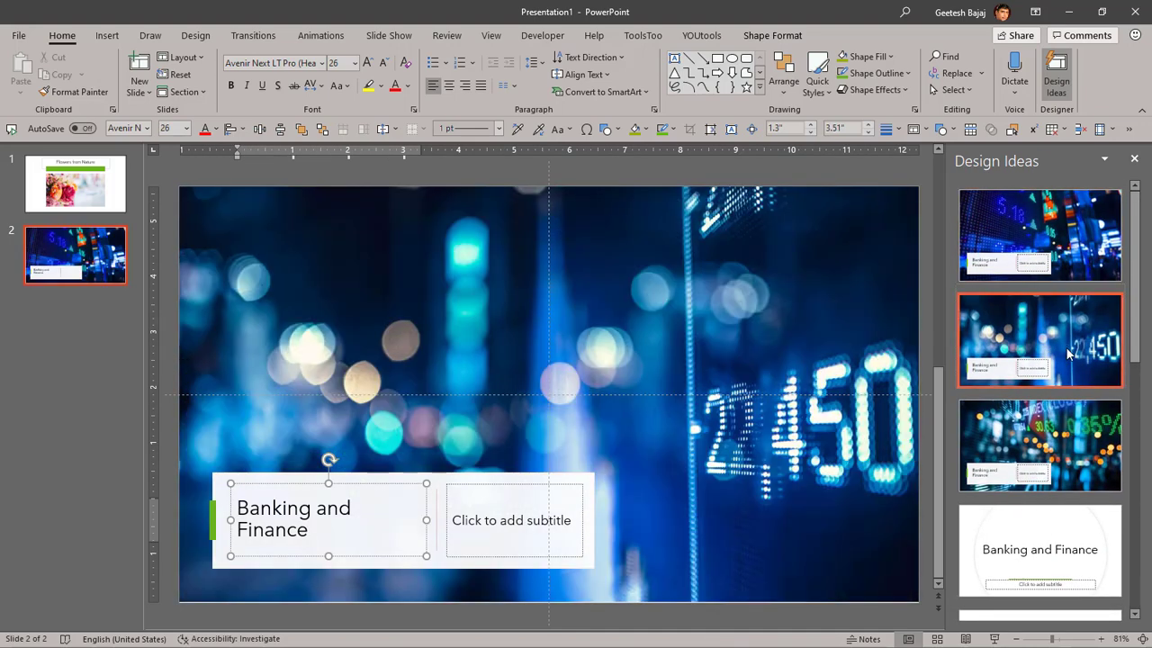
left_click(1061, 443)
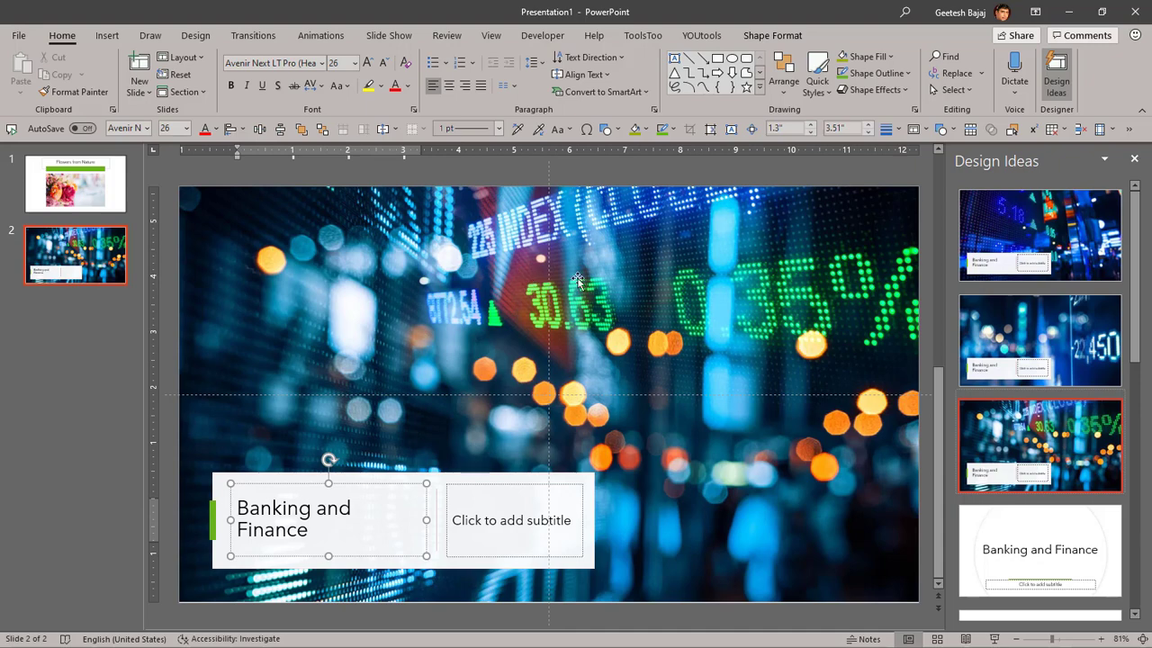
left_click(1135, 159)
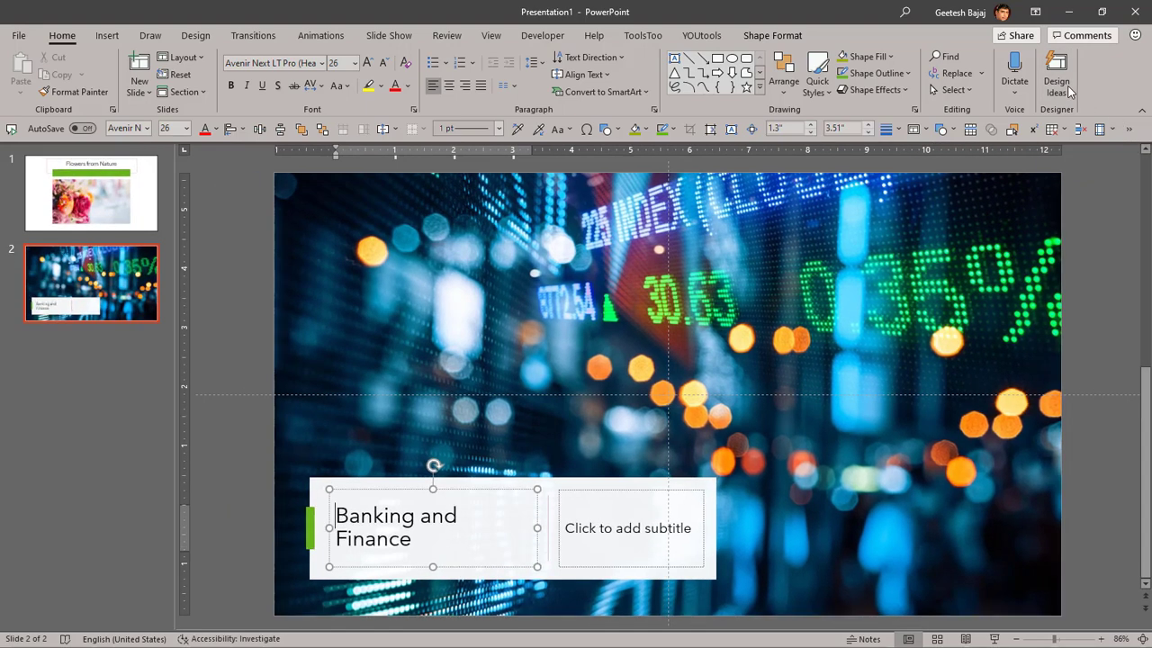
Apply the green-subtitle-bar, photo-below layout to Banking and Finance, comparing it with the flowers slide.
left_click(1064, 88)
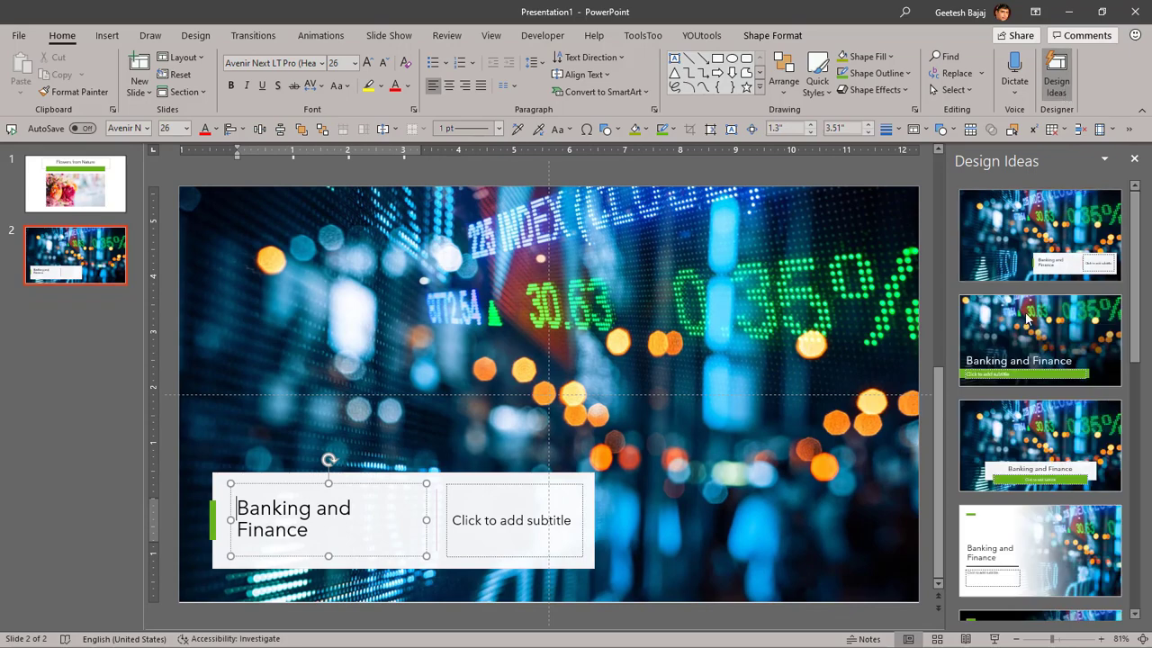
scroll(1089, 312, "down", 2)
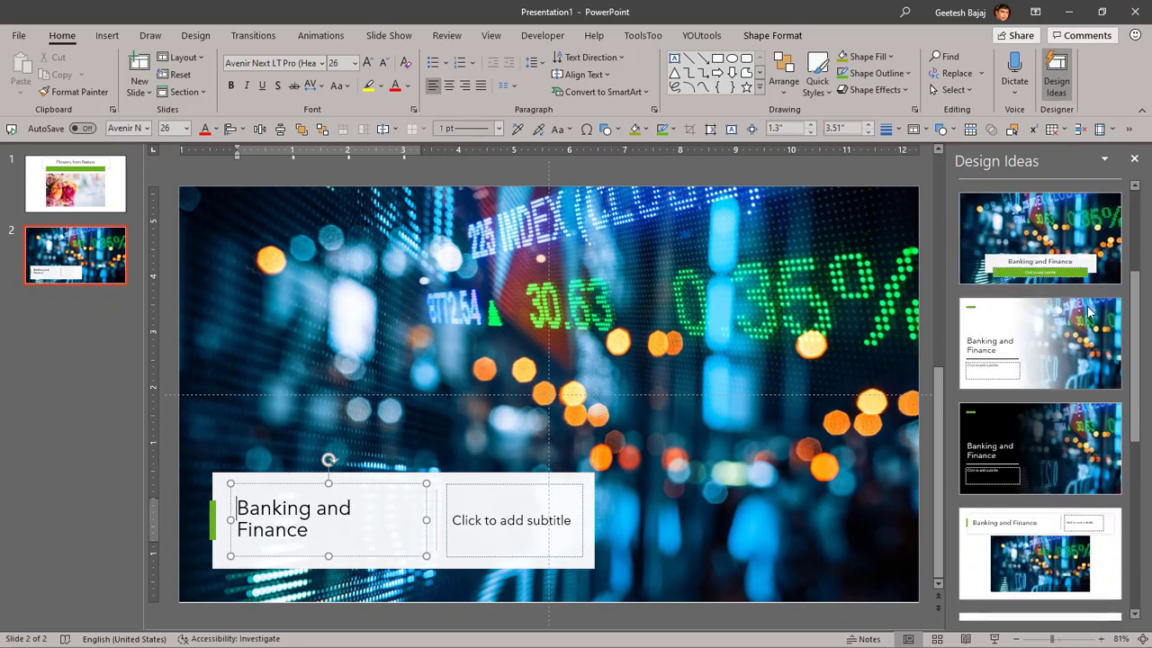
left_click(1090, 332)
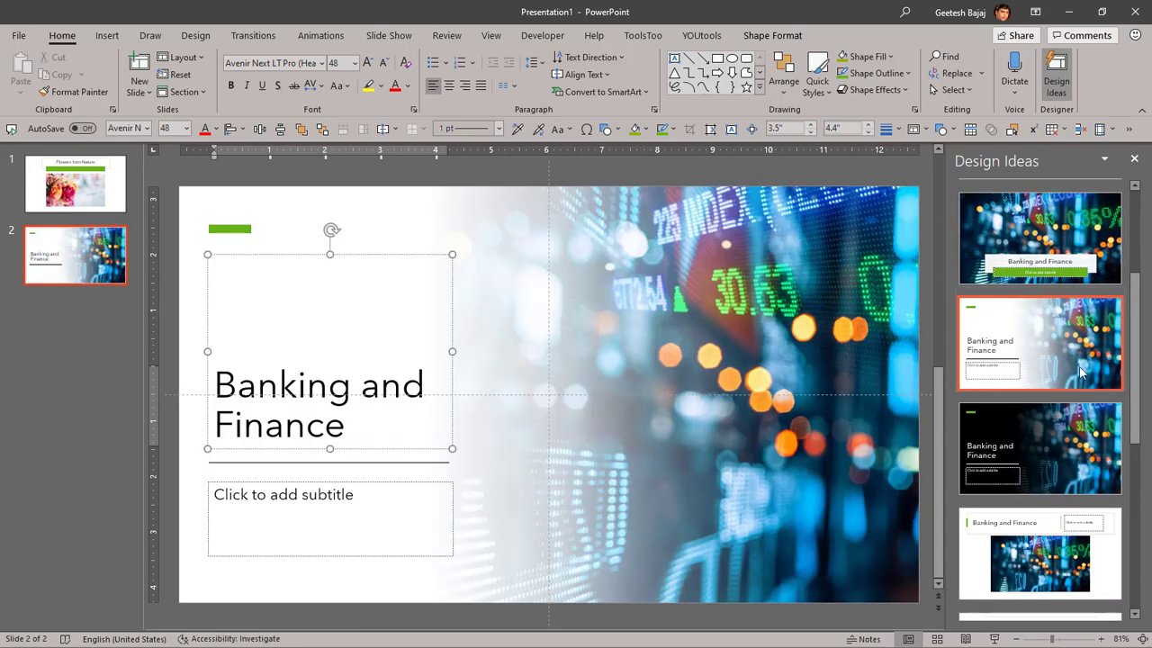
left_click(1084, 445)
scroll(1084, 445, "down", 3)
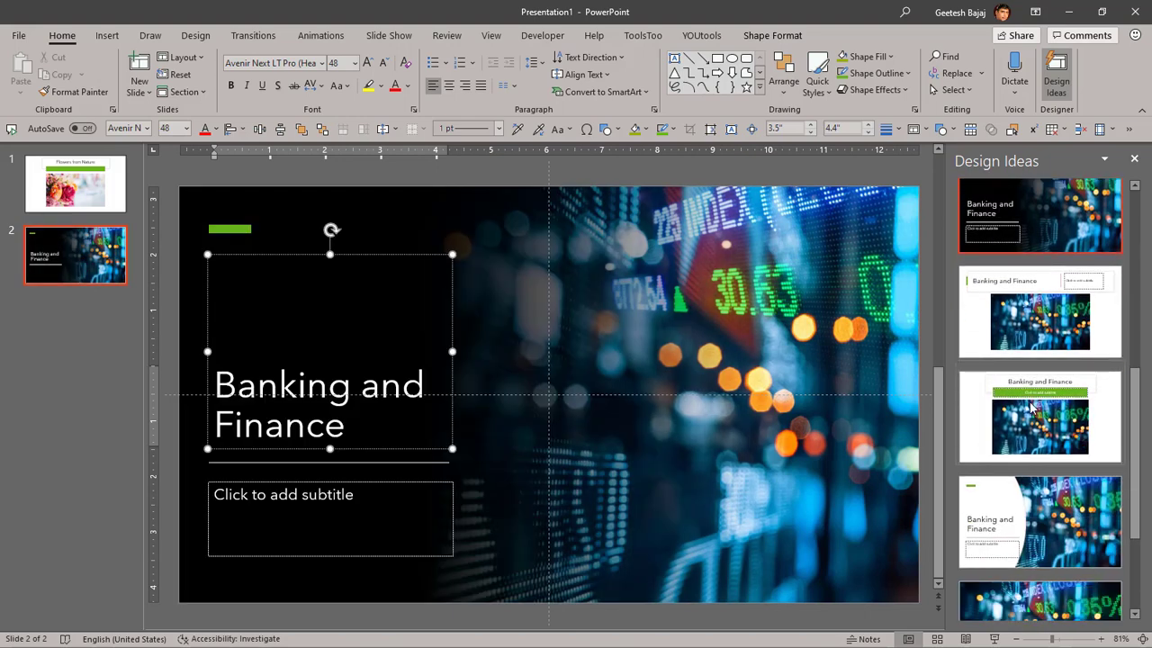
left_click(972, 414)
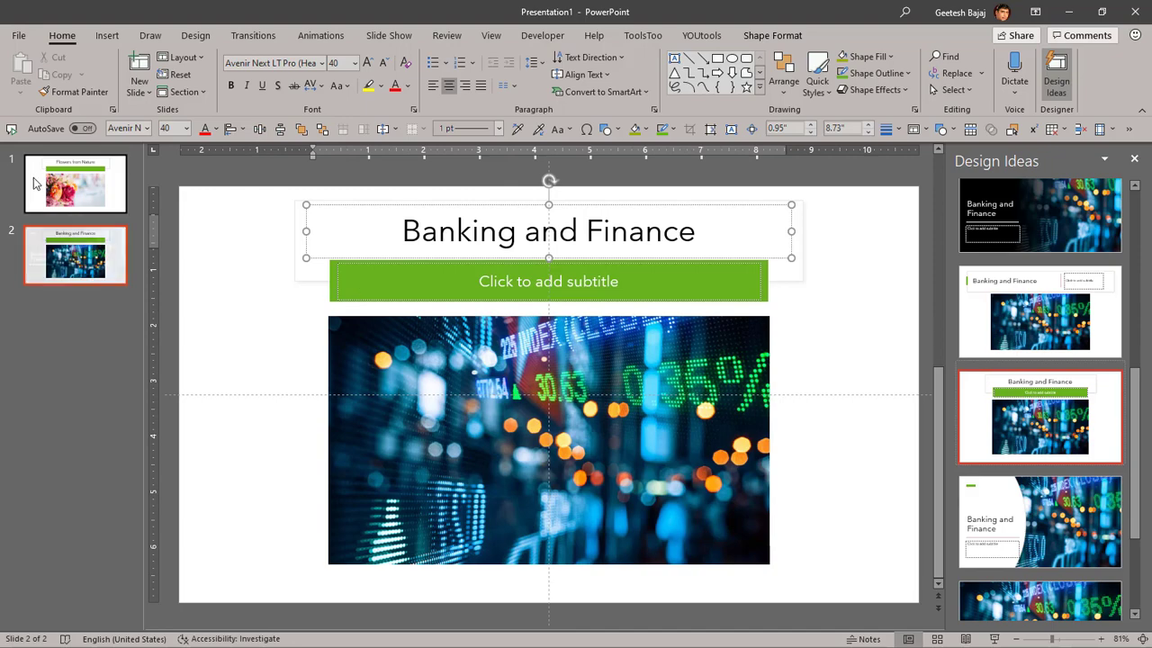
left_click(38, 184)
left_click(40, 257)
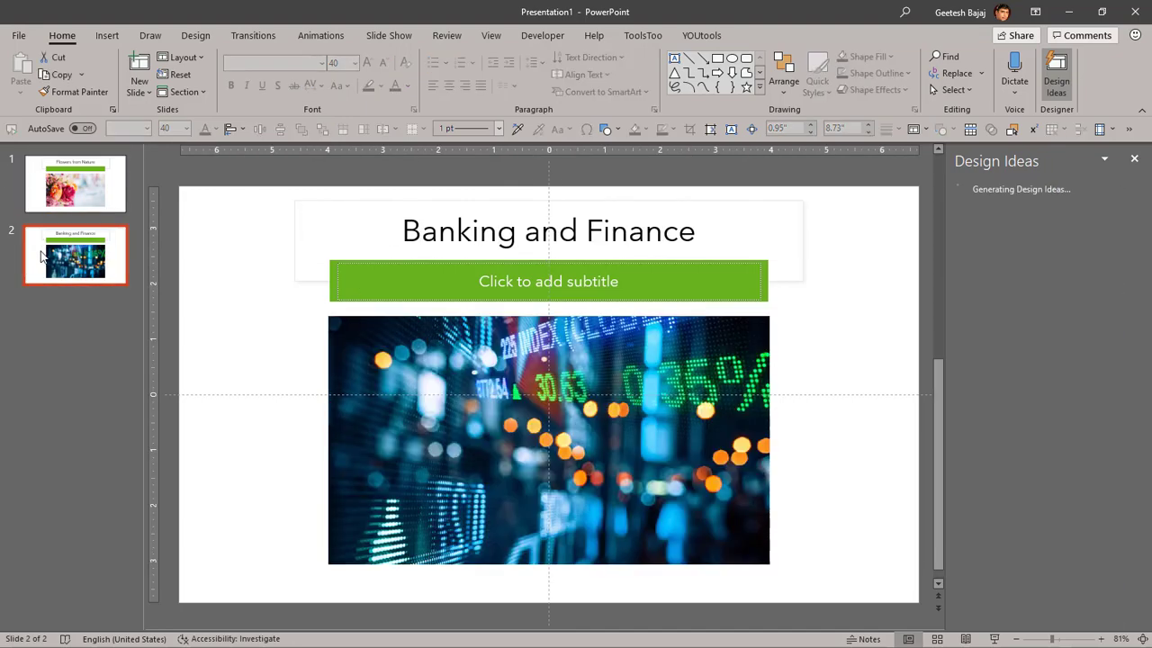